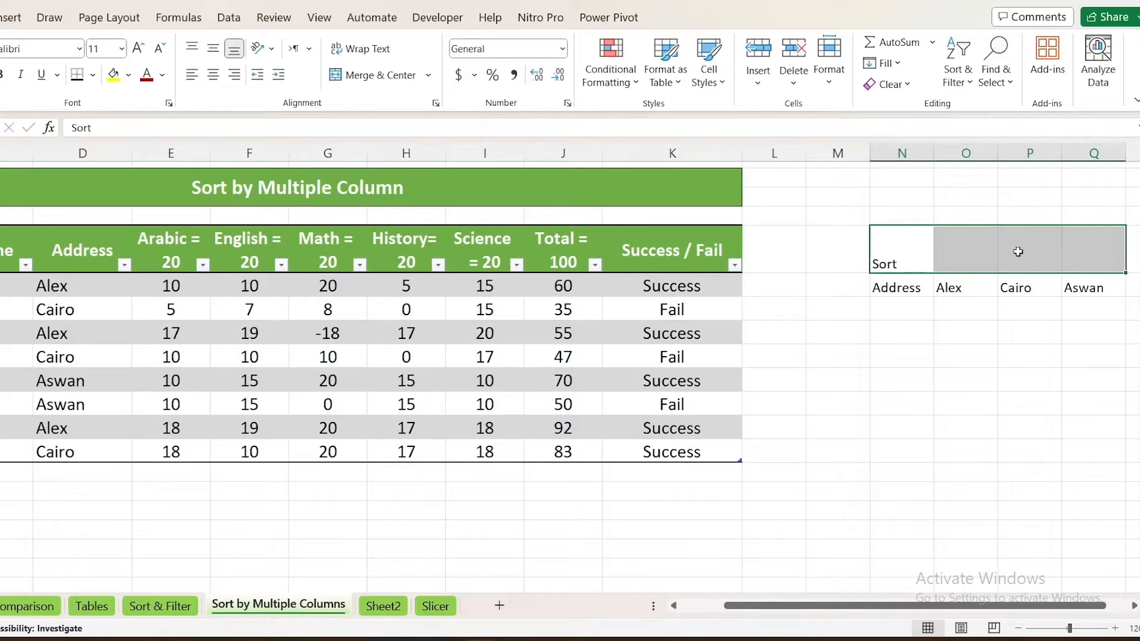
Centre the contents of columns N to Q horizontally and vertically, with the font size set to 12
drag(928, 148, 1094, 149)
click(213, 49)
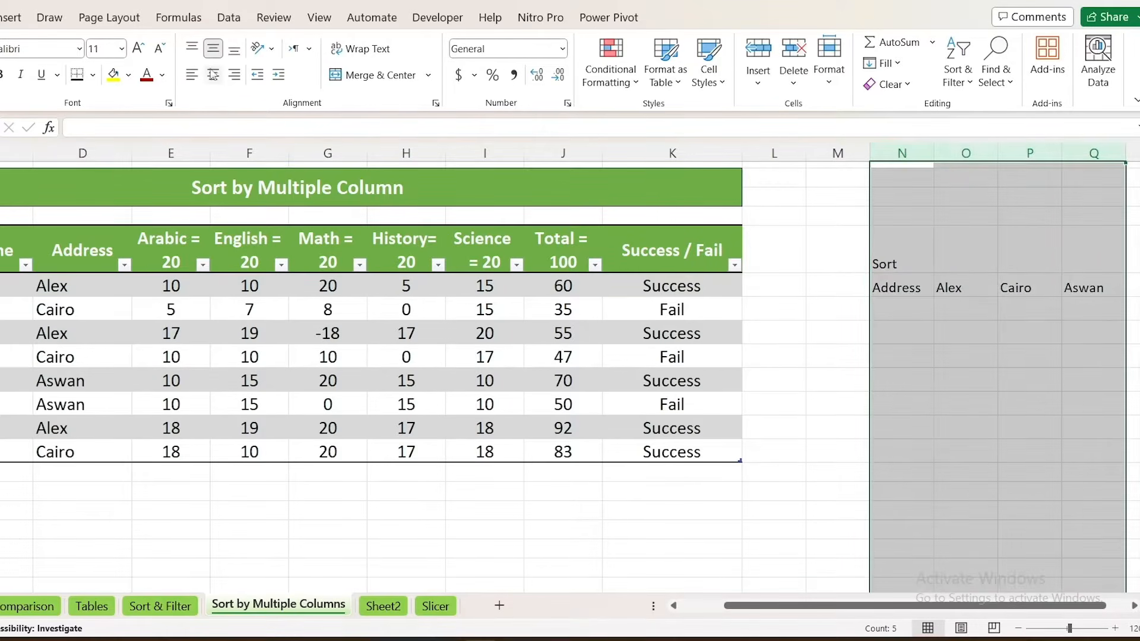
click(213, 76)
click(139, 48)
click(212, 48)
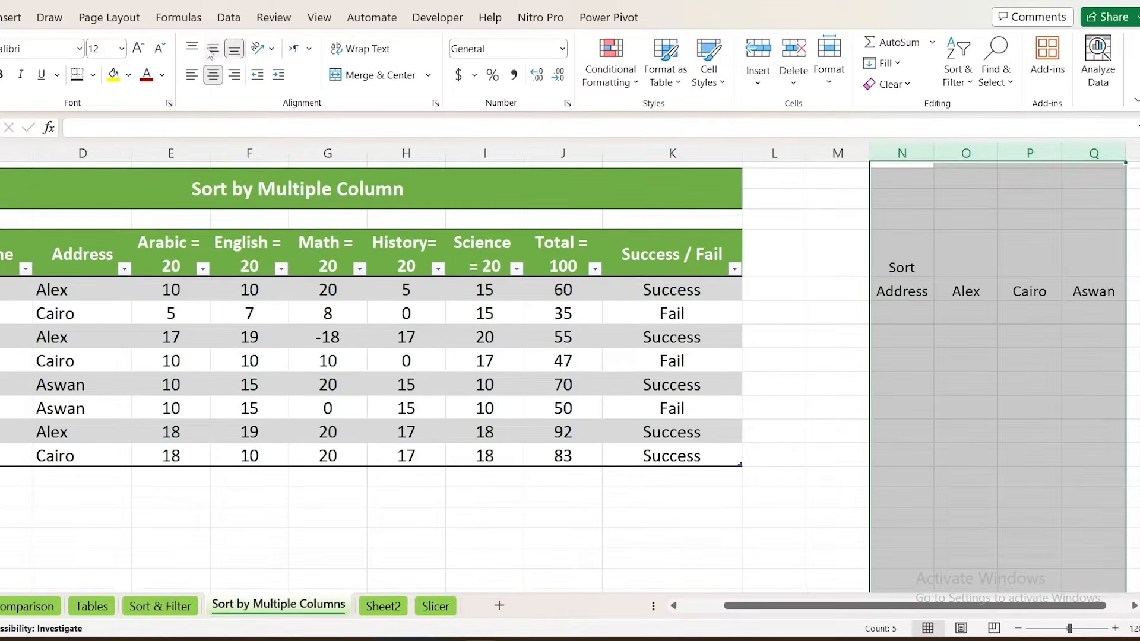
click(213, 48)
Format the Address label in column N as bold dark red, including the two empty cells below it
click(911, 303)
click(909, 291)
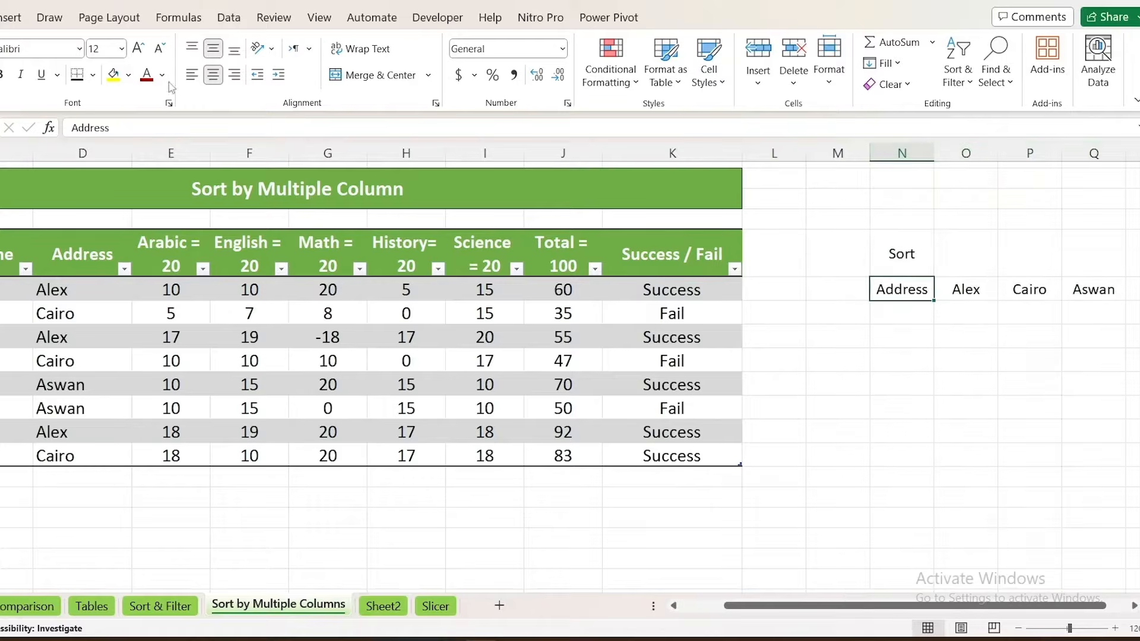
click(4, 74)
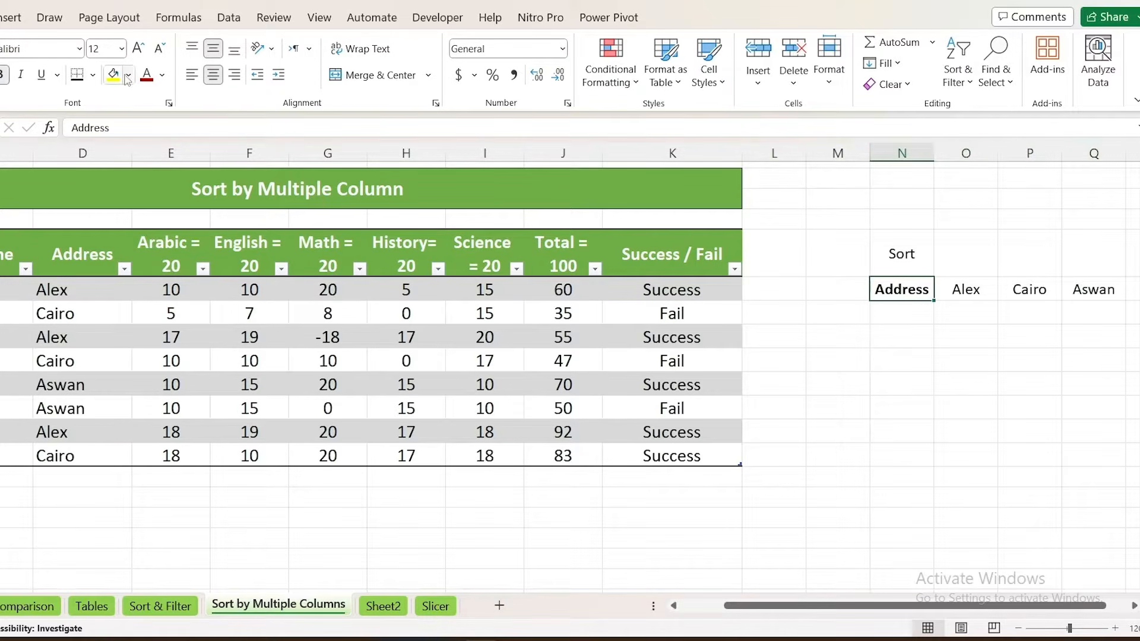
click(147, 74)
drag(911, 312, 908, 334)
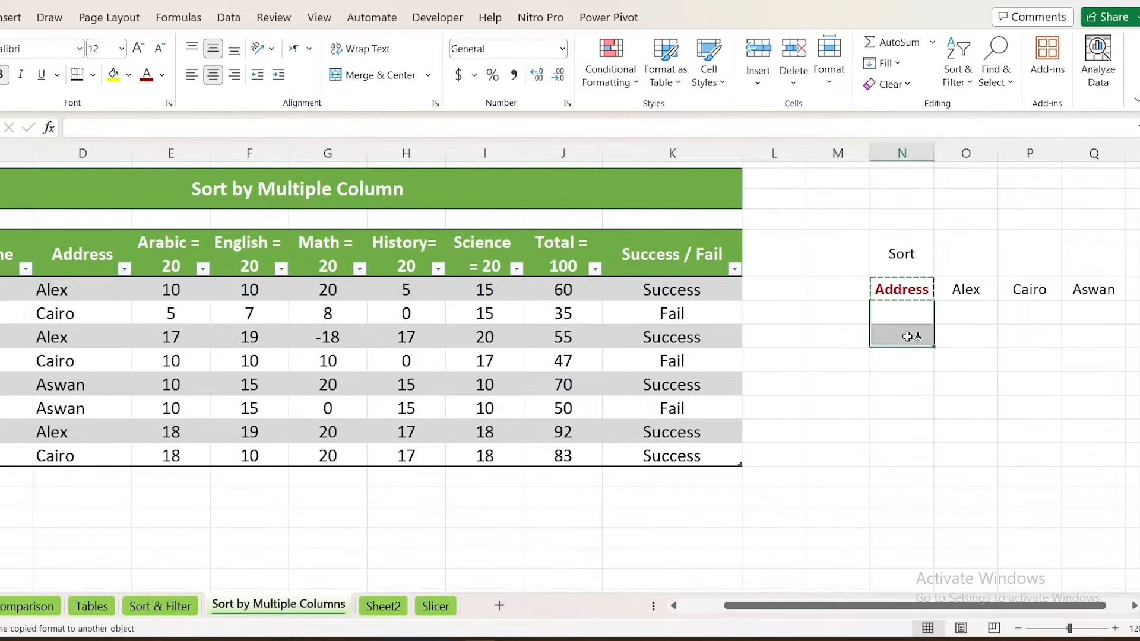
Enter "Success - Fail" as the second sort criterion in the cell directly below the Address label in column N
click(895, 307)
click(910, 289)
key(Tab)
key(Tab)
key(Tab)
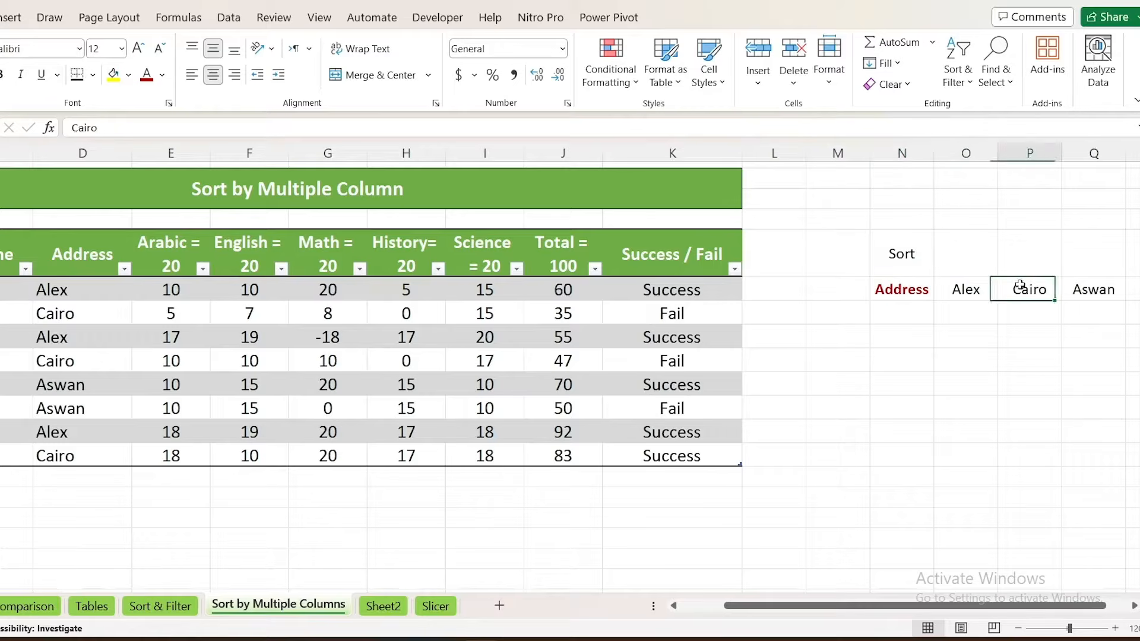
key(Return)
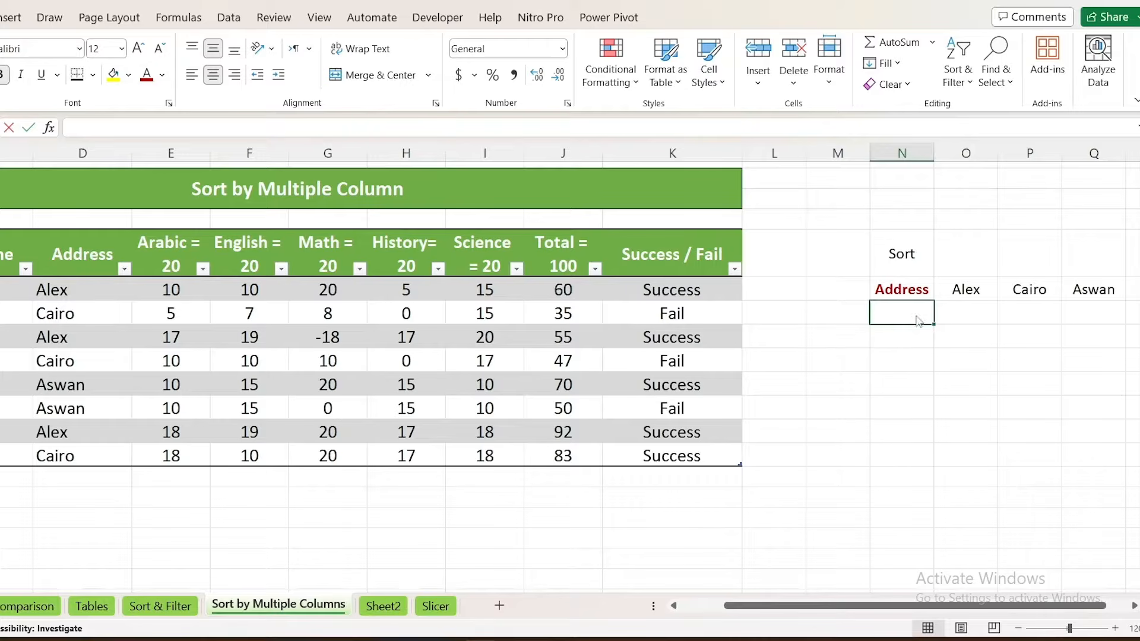
text(Succe)
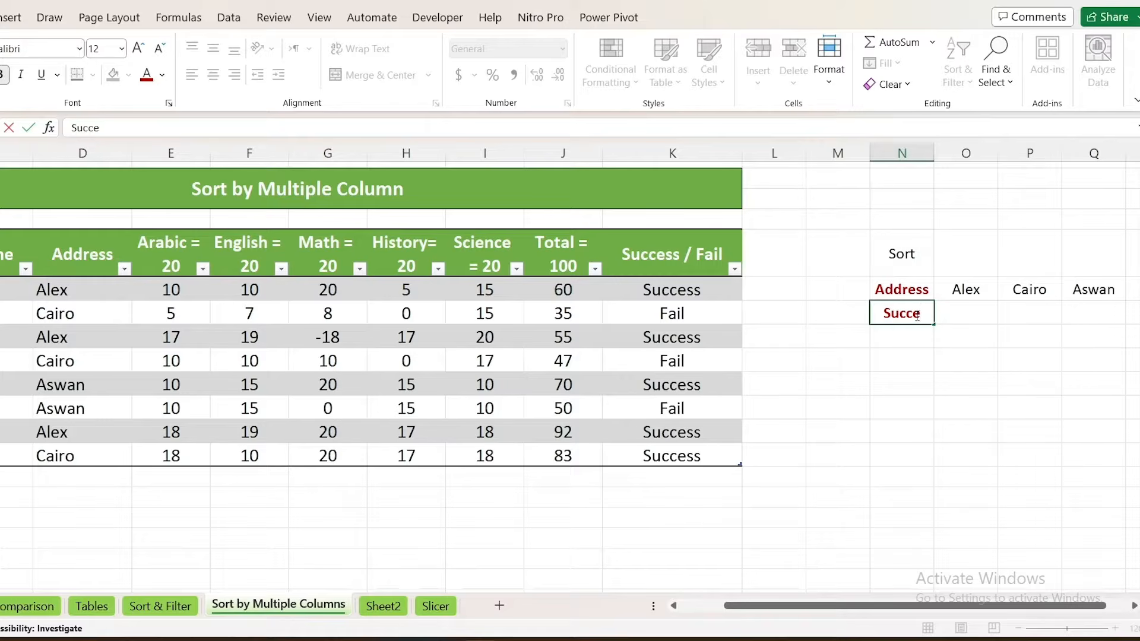
text(ss - Fail)
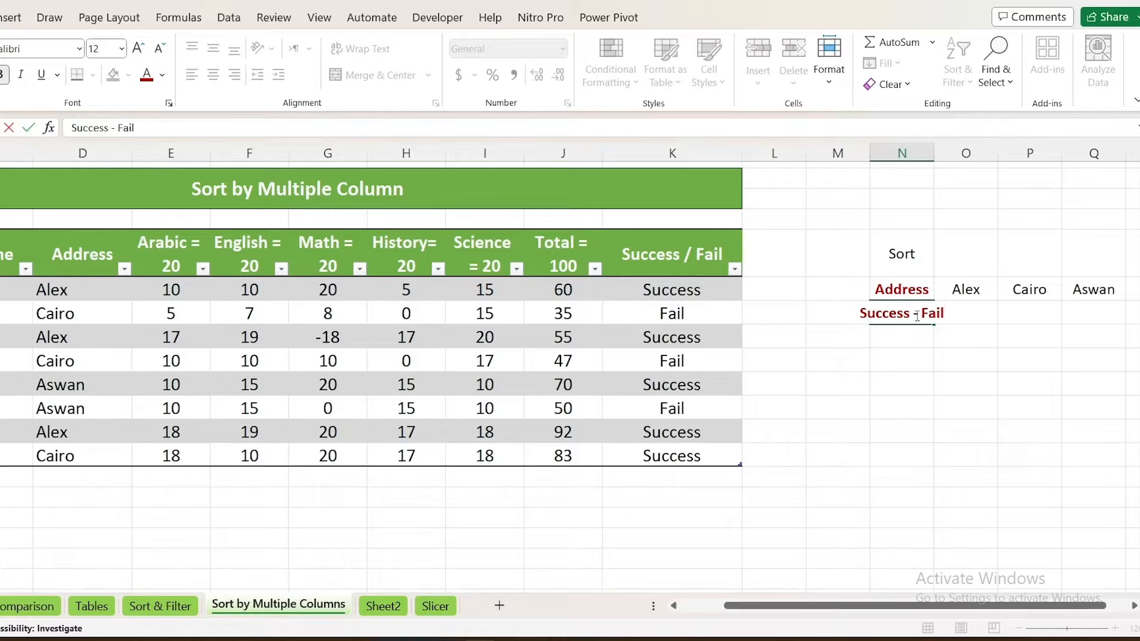
key(Return)
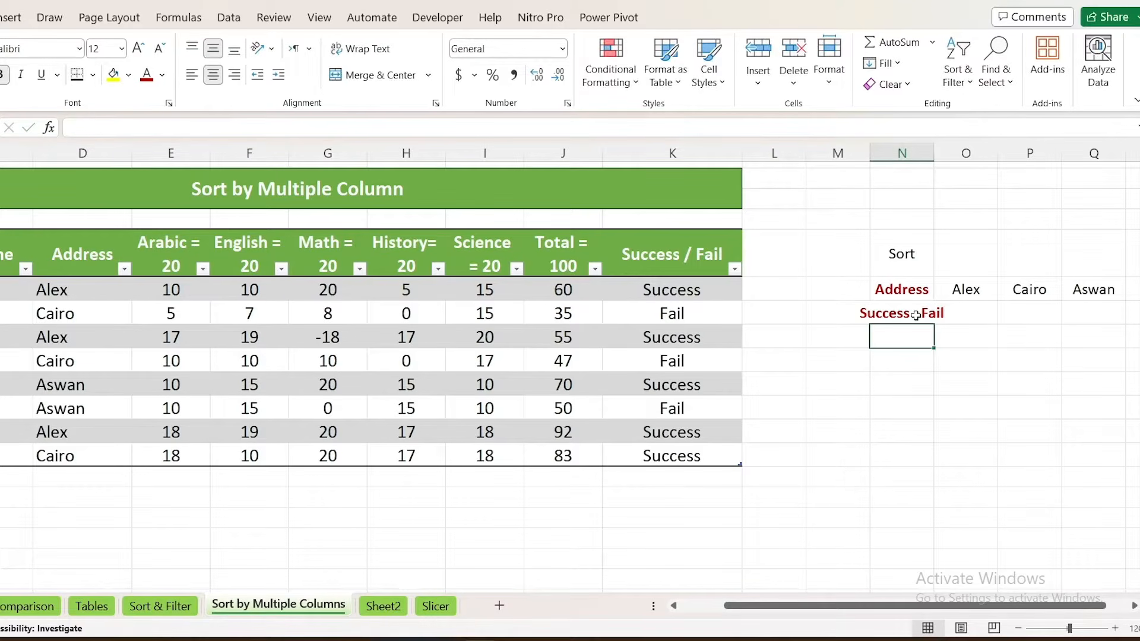
Enter "Total >> Largest to Smallest" as the third sort criterion, below "Success - Fail" in column N
text(Total)
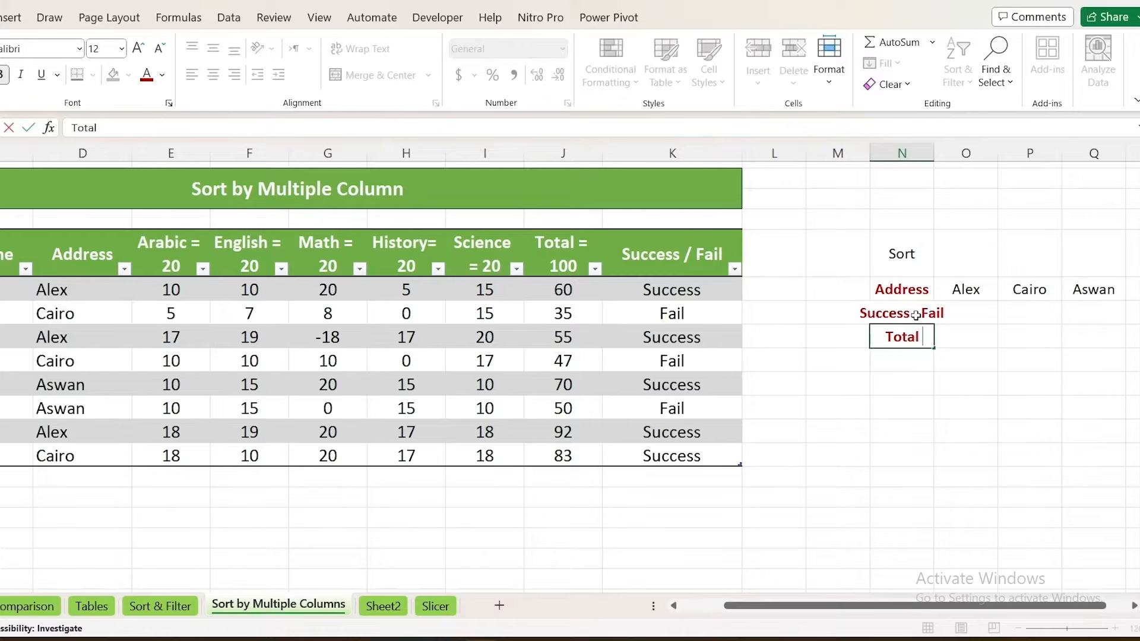
text( >> L)
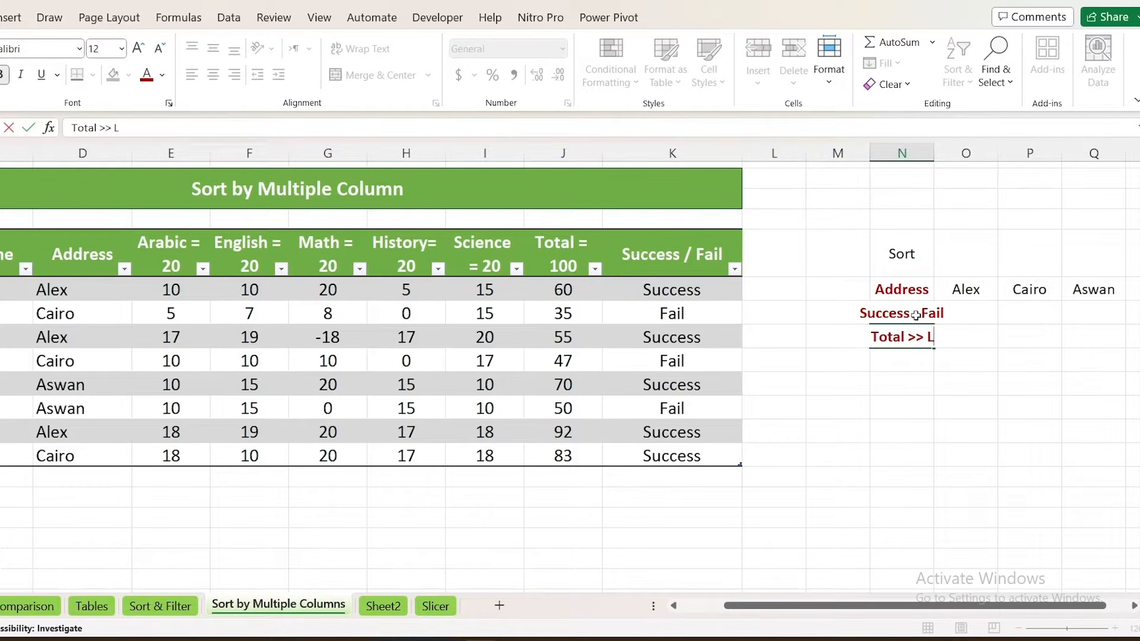
text(arges)
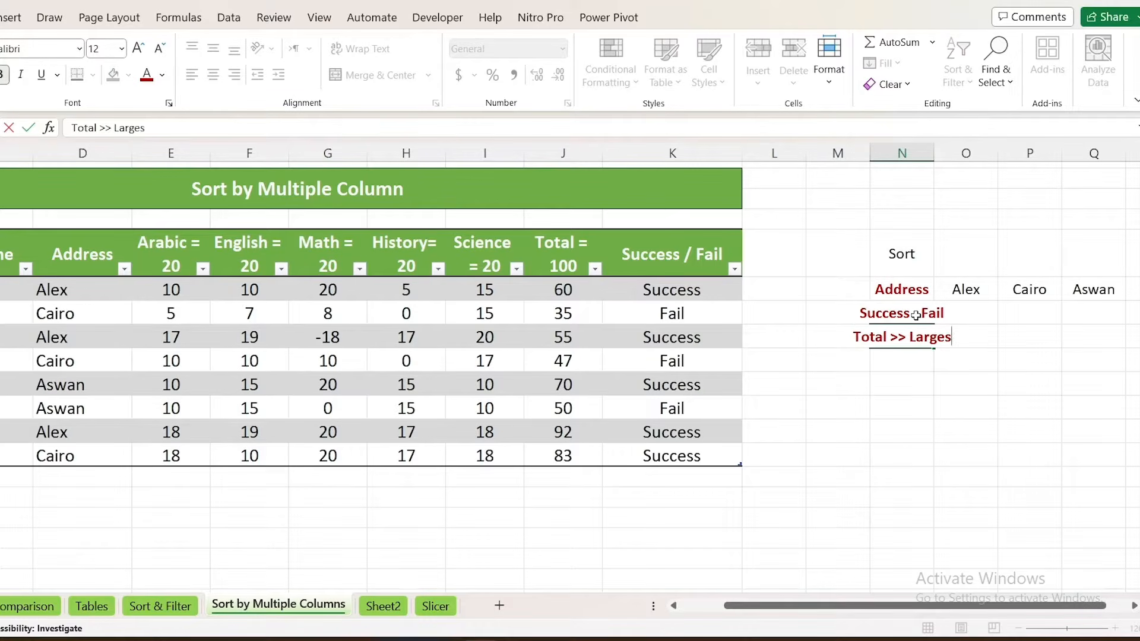
text(t to Sm)
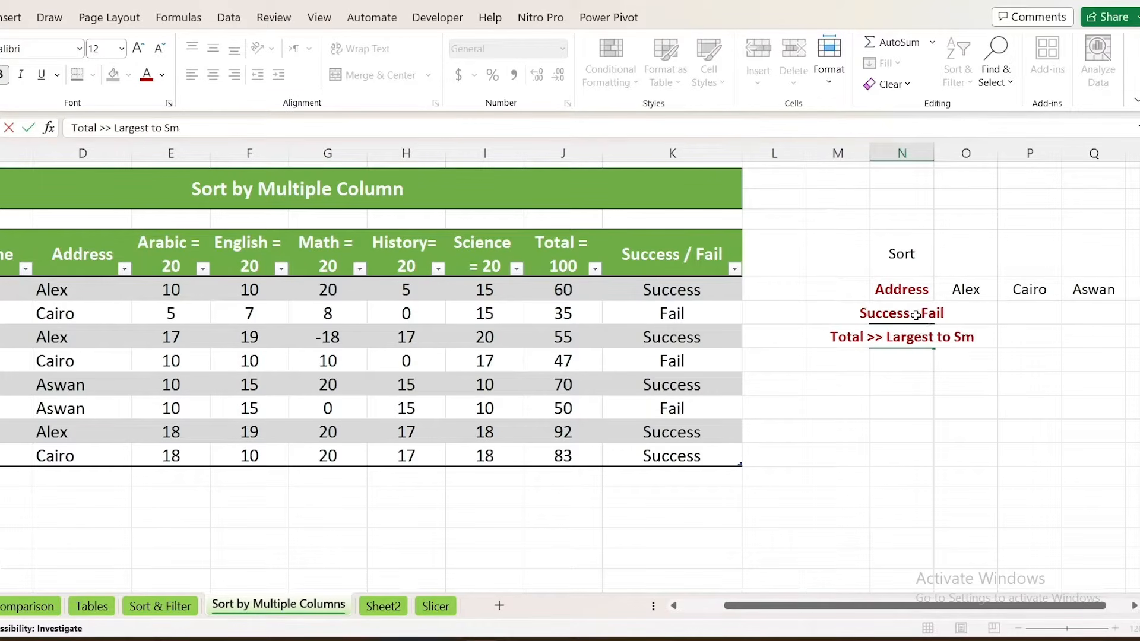
text(allest)
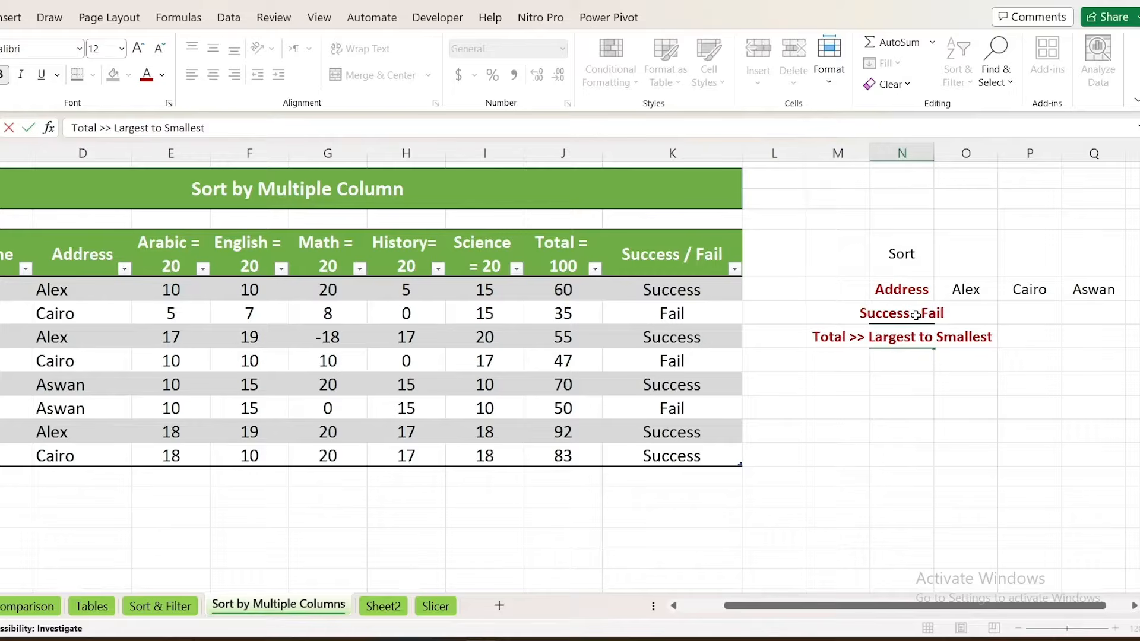
key(Return)
Fit column N to its contents and left-align the three sort criteria labels
double_click(929, 152)
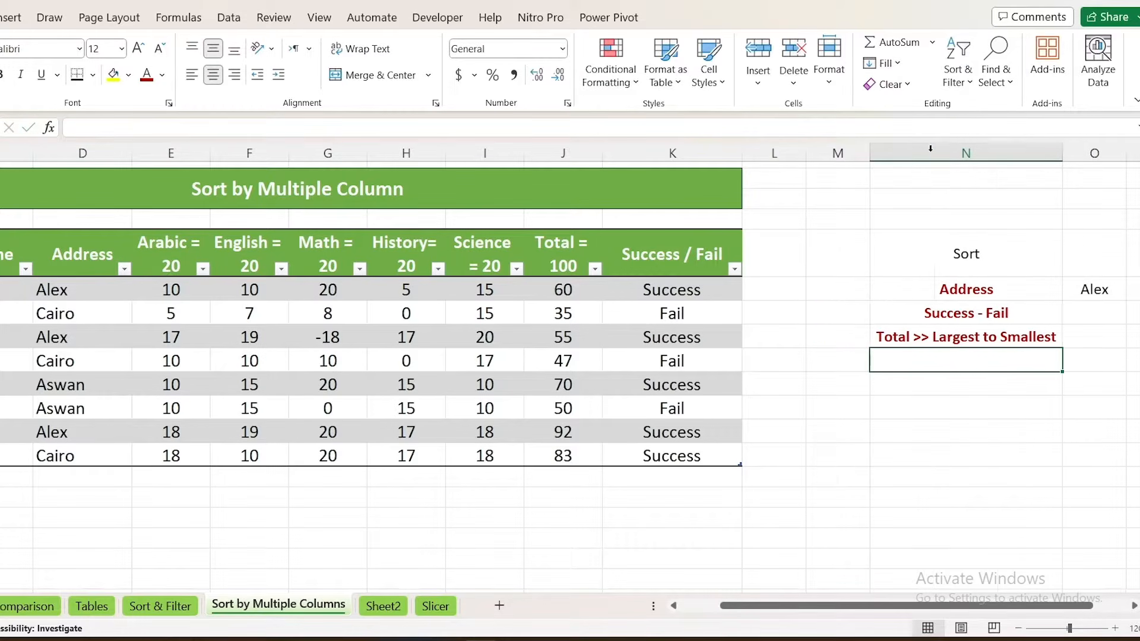
drag(965, 289, 966, 337)
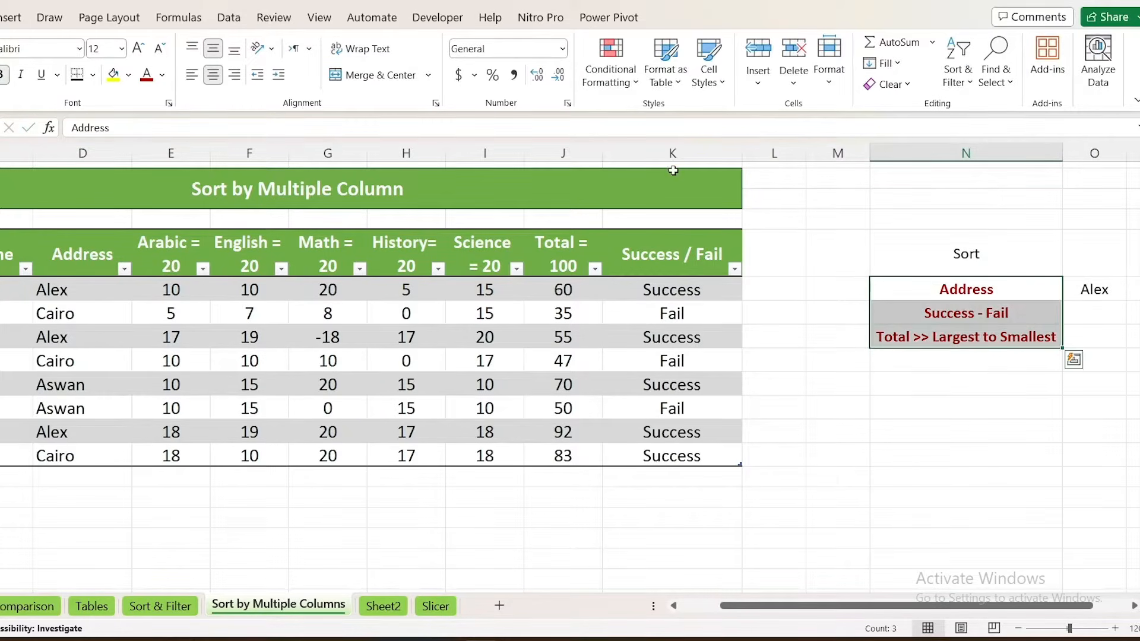
click(191, 74)
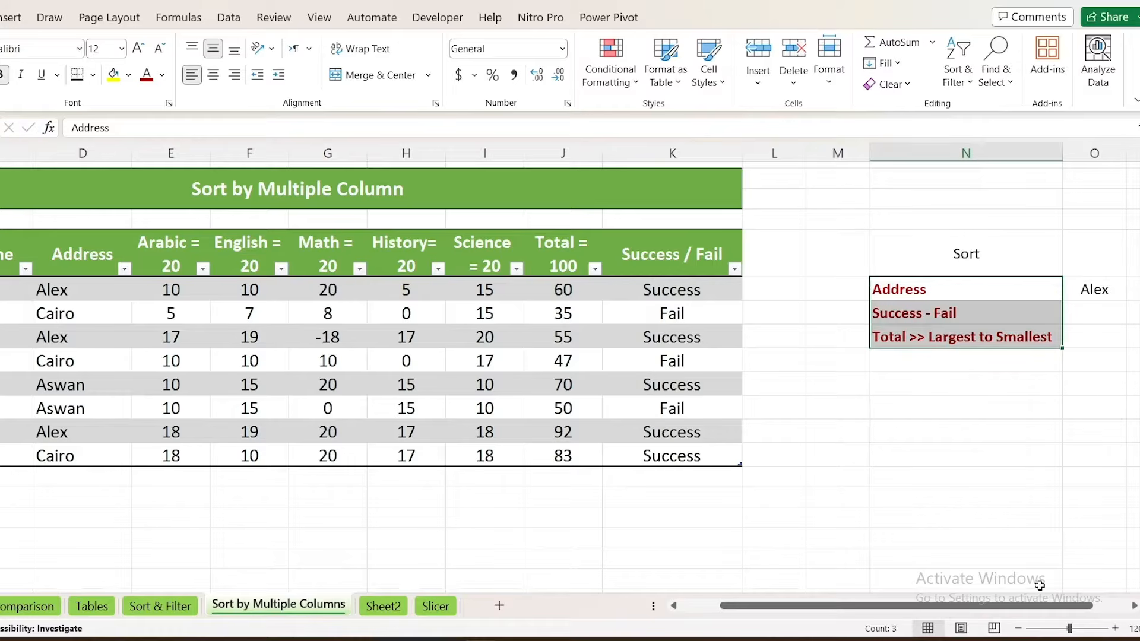
Merge and centre the Sort heading across columns N to Q and enlarge its font to 20
scroll(1092, 587, right, 2)
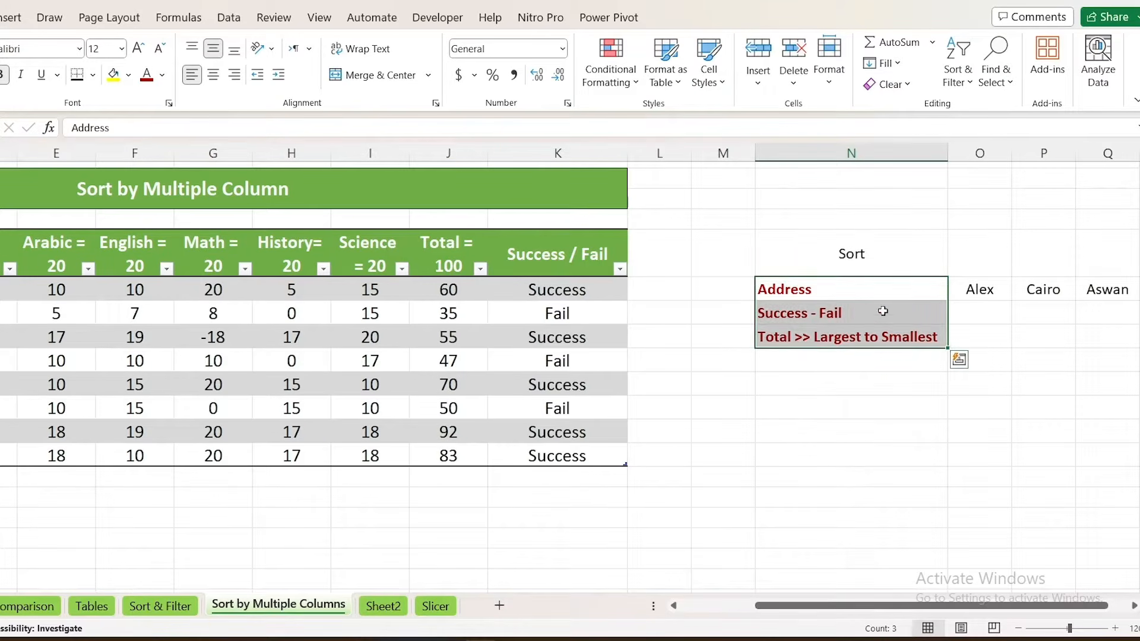
click(853, 257)
drag(963, 260, 1098, 269)
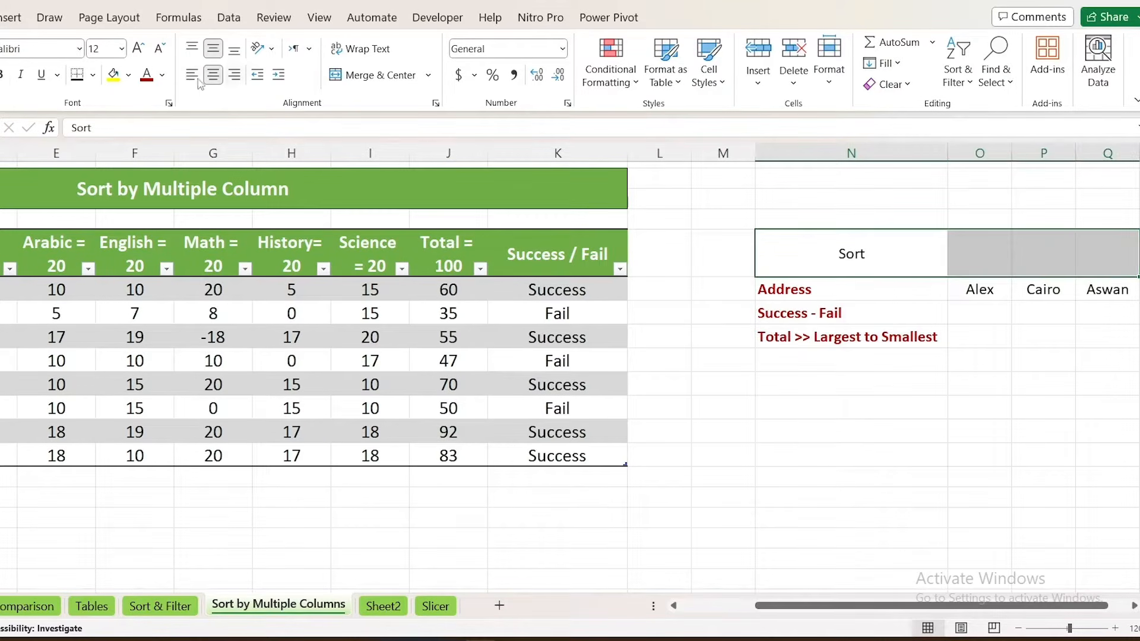
click(346, 83)
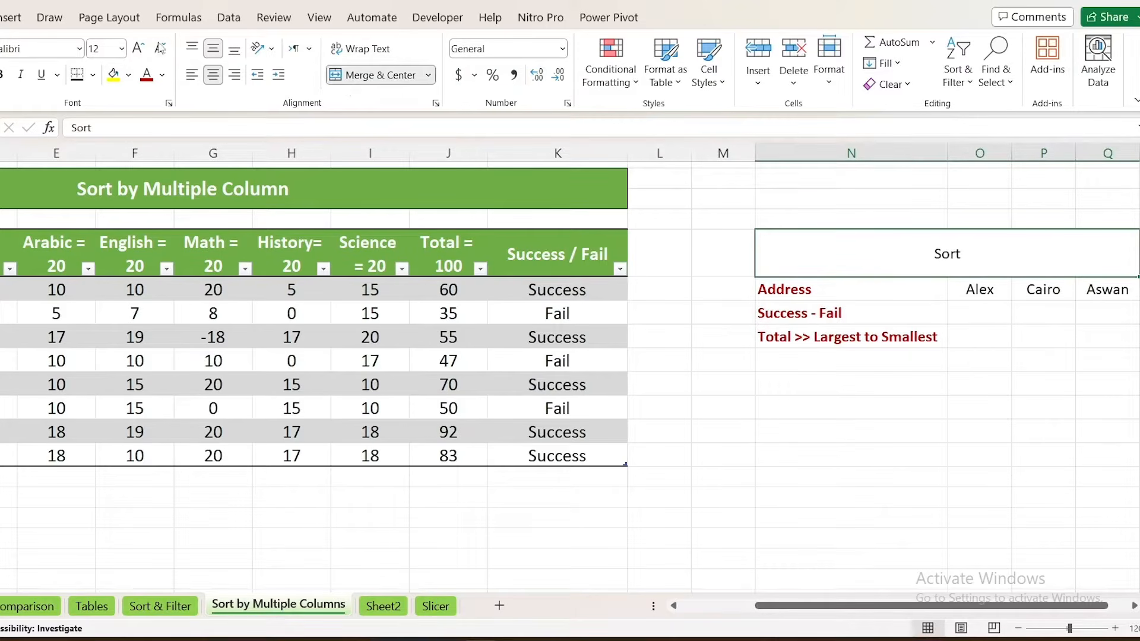
click(138, 47)
click(138, 48)
click(139, 48)
click(138, 48)
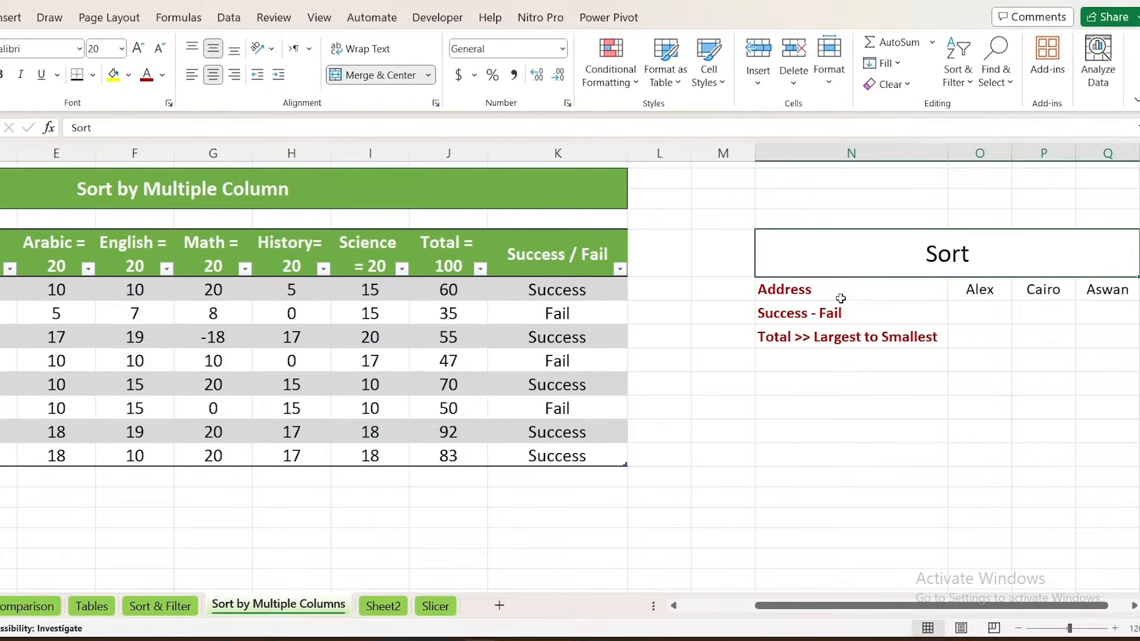
Sort the student table by the Address column from A to Z
drag(735, 604, 661, 604)
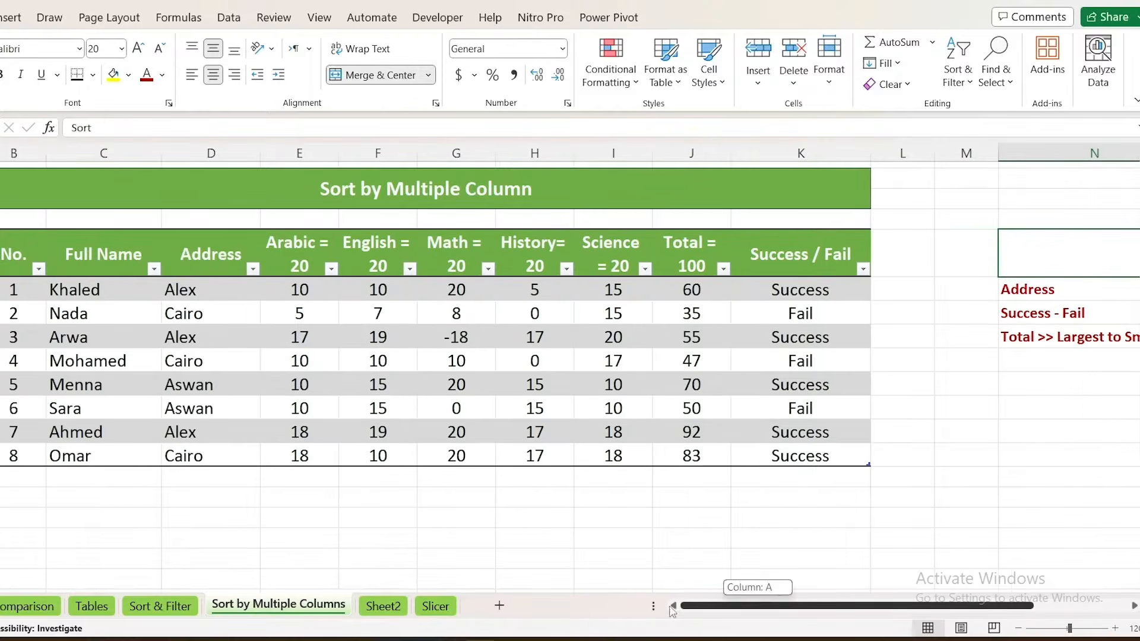
click(300, 360)
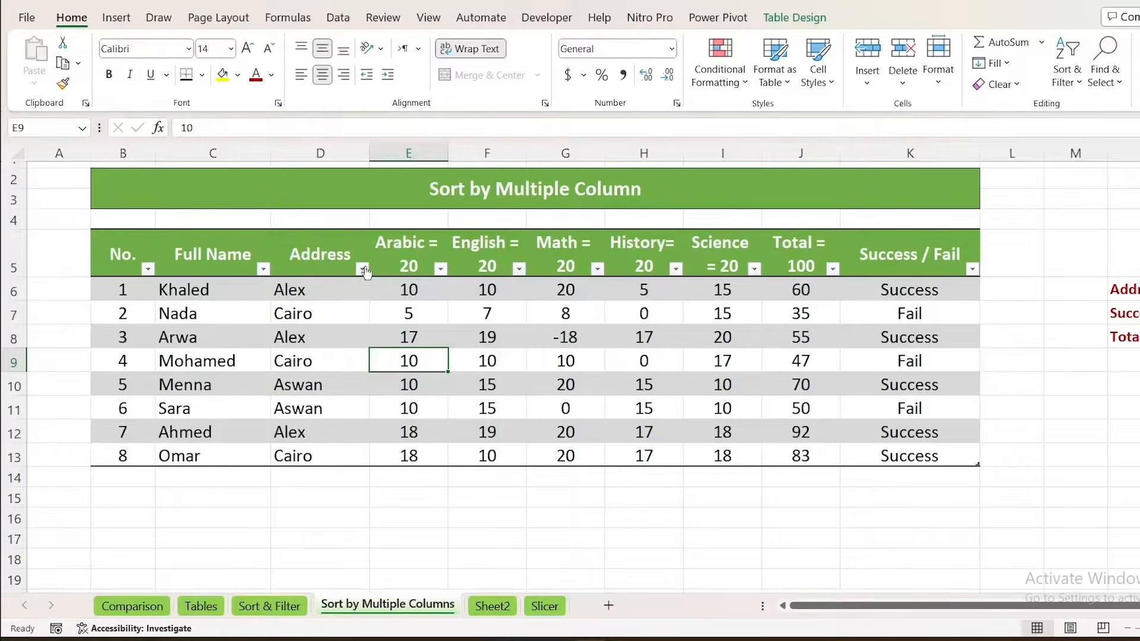
click(362, 269)
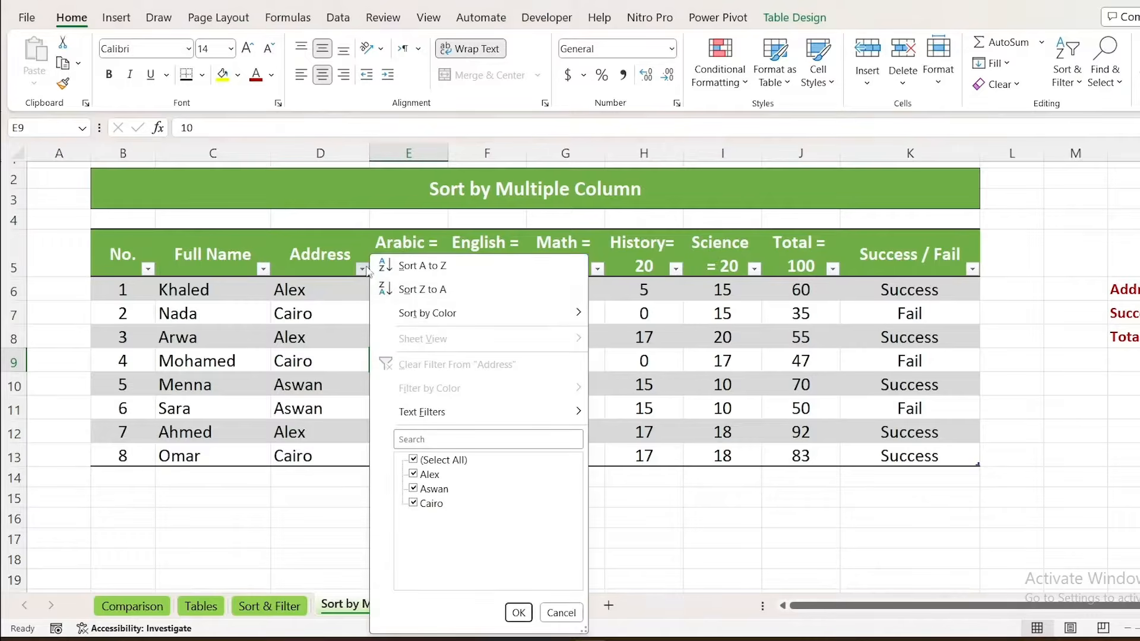
click(421, 266)
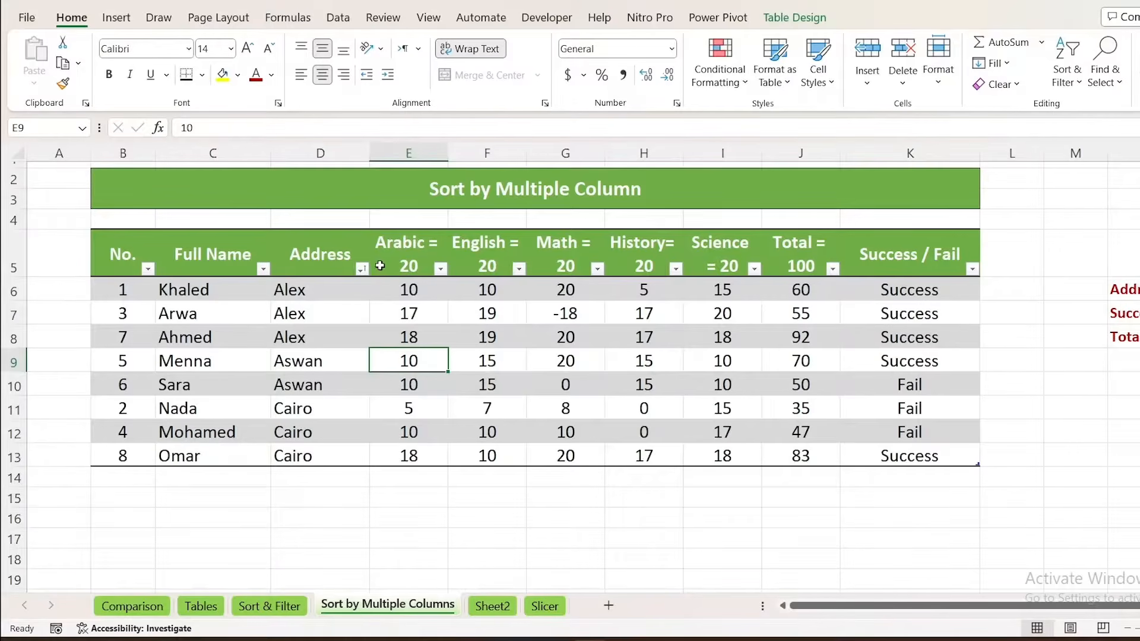
Try sorting the table by Address from Z to A, and return it to A to Z order
click(360, 274)
click(422, 288)
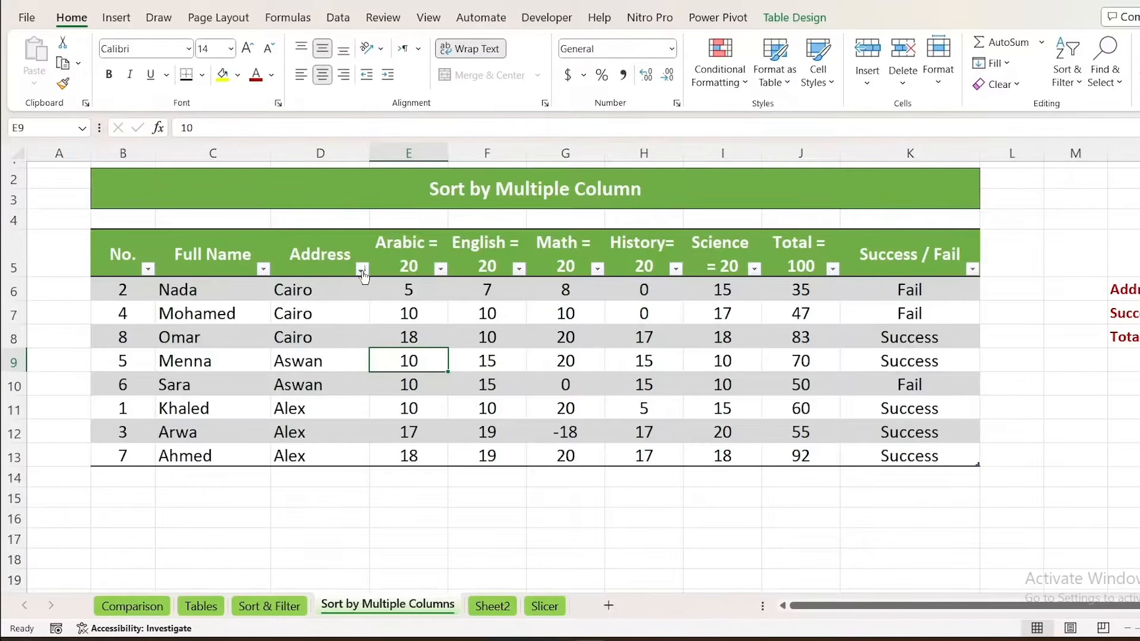
click(362, 270)
click(407, 262)
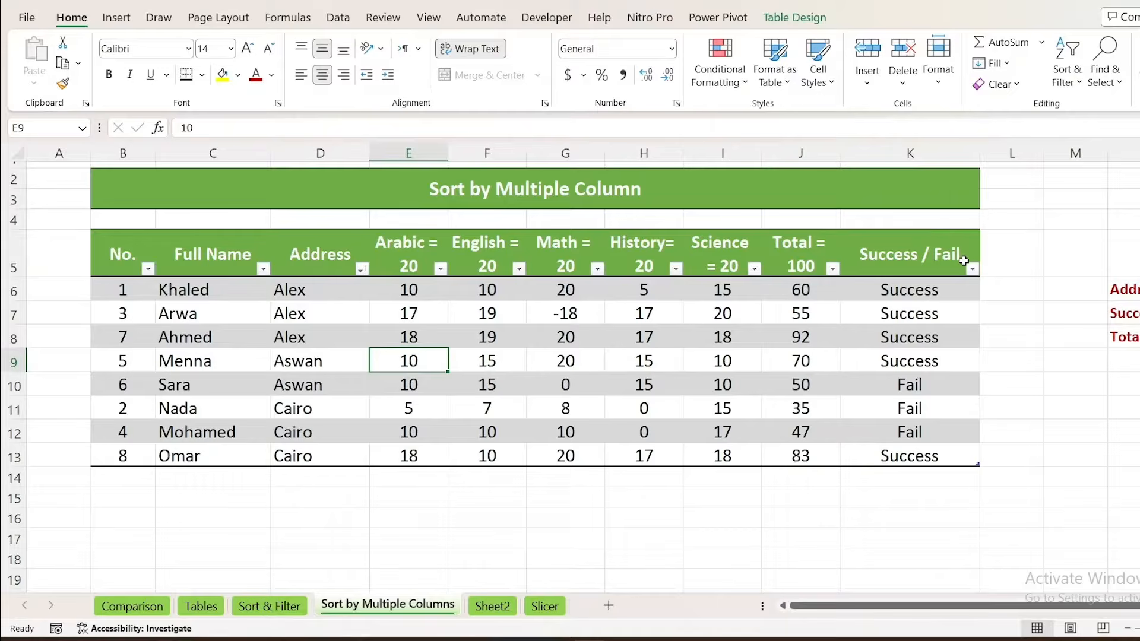
Sort the table by the Success / Fail column from A to Z and select the Fail entries in its first three rows
click(972, 267)
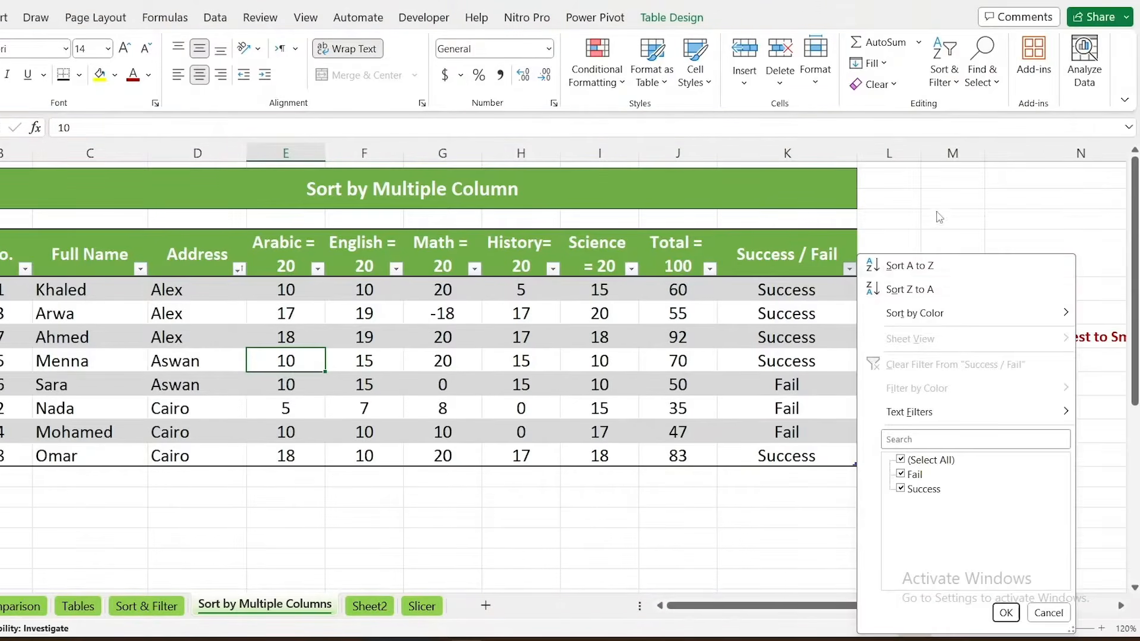
key(Escape)
click(1026, 288)
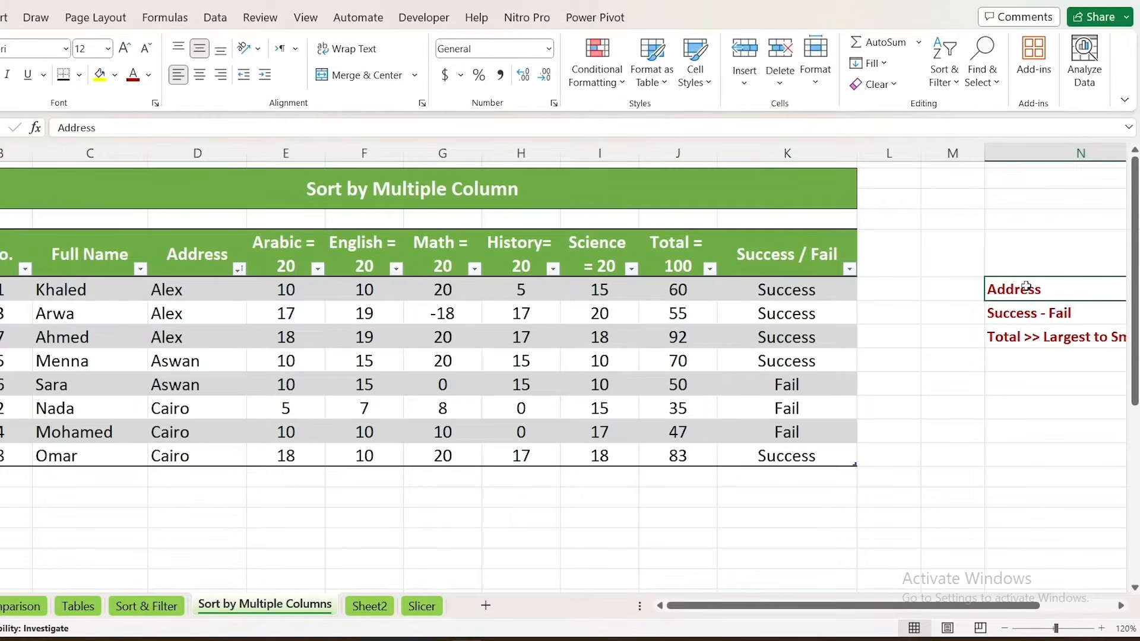
click(851, 270)
click(904, 262)
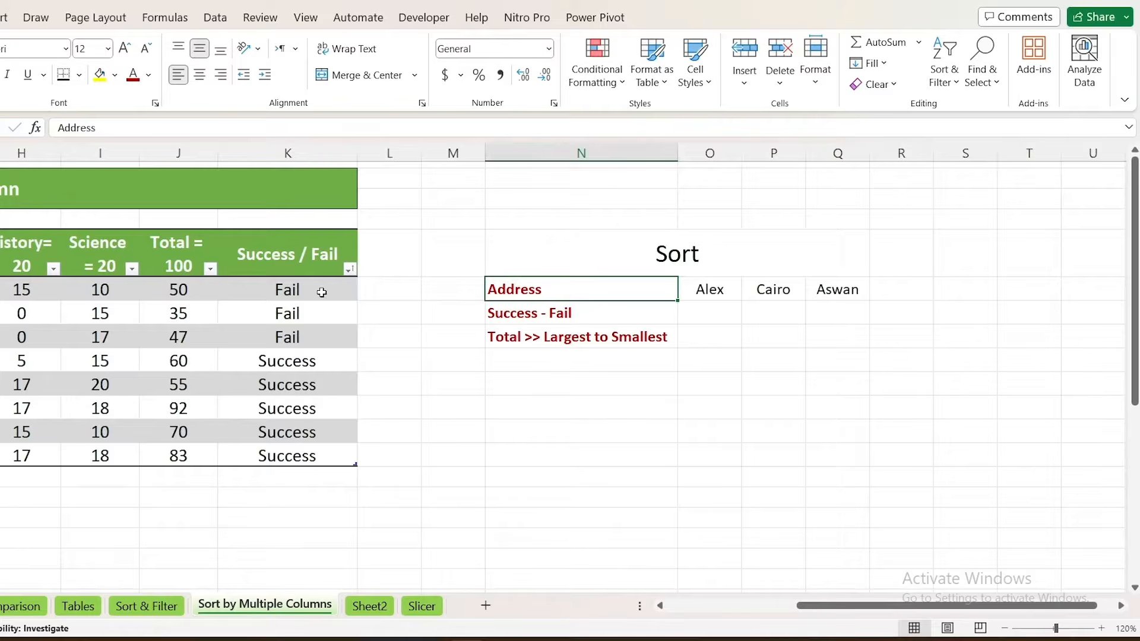
drag(321, 292, 318, 333)
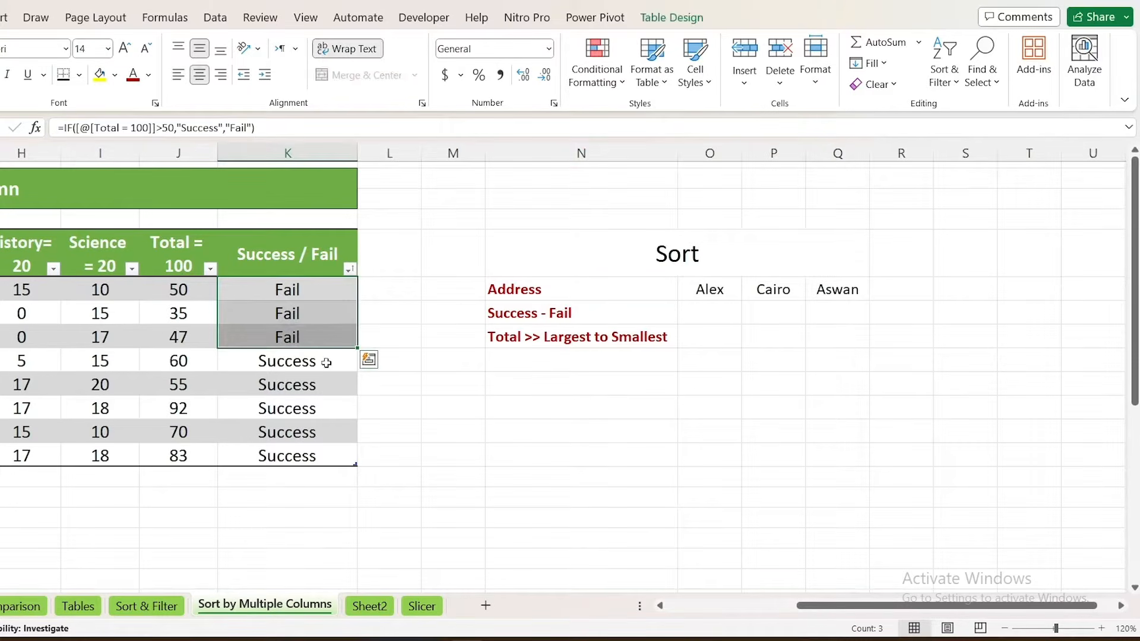
Sort the table by the Success / Fail column from Z to A and select the Address entries to check their order
click(351, 269)
click(437, 290)
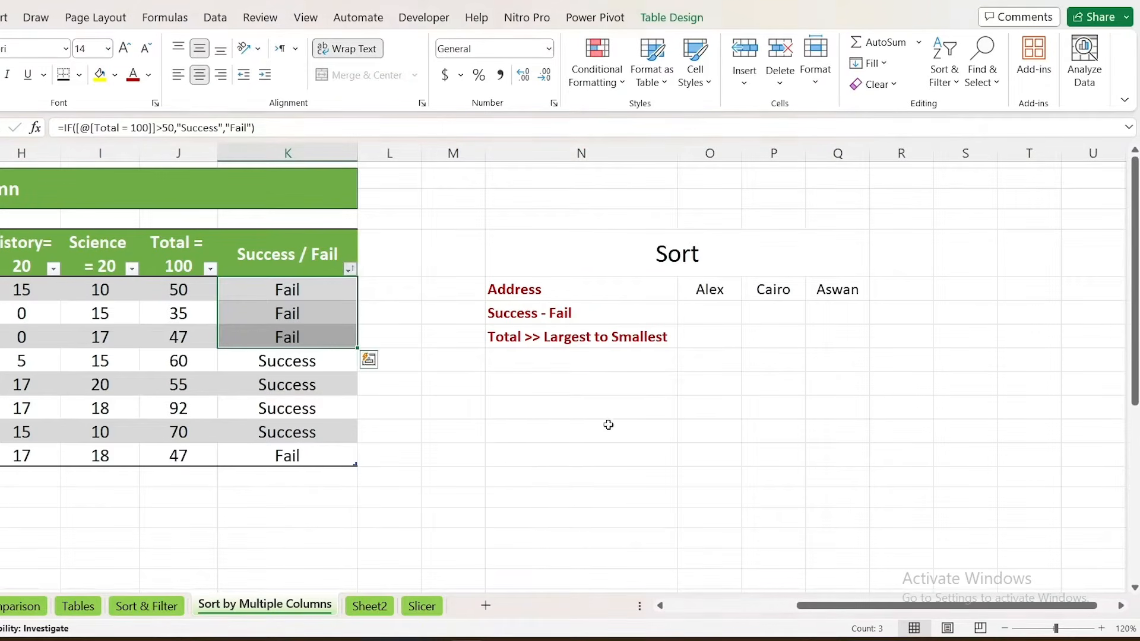
drag(828, 606, 558, 616)
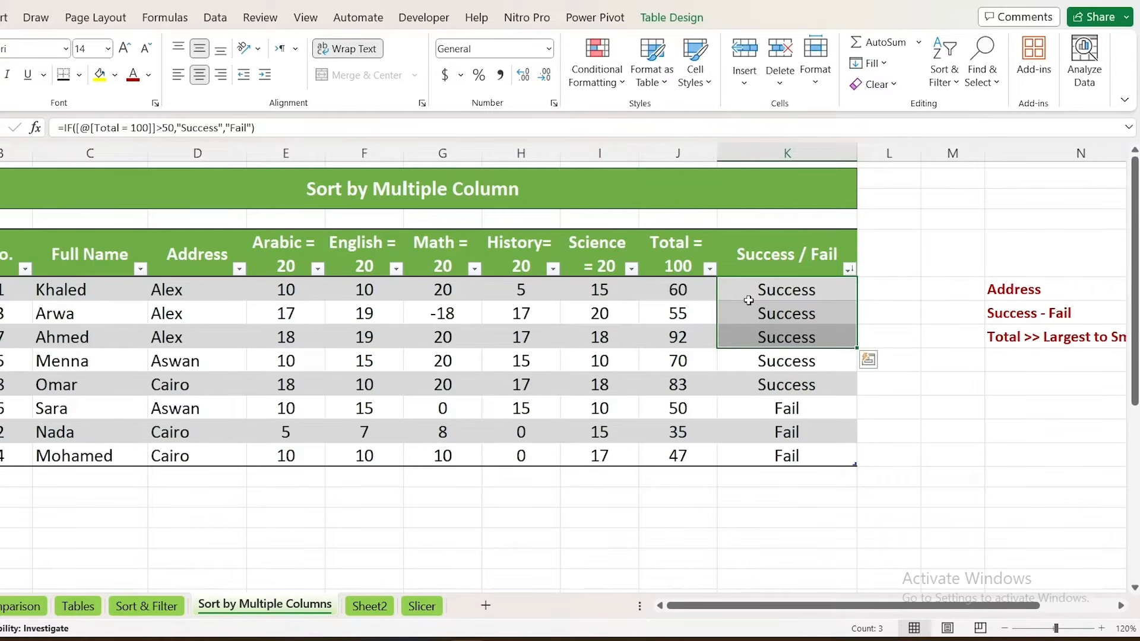
drag(189, 297, 202, 436)
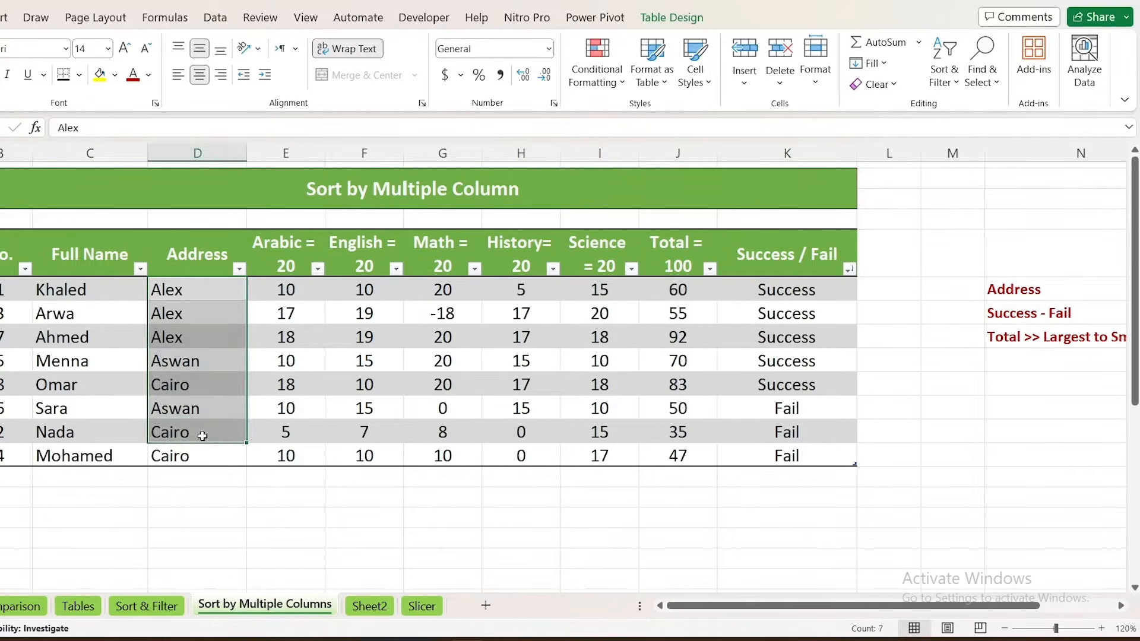
Select the Success entries and the Address entries to compare their order across the table
drag(772, 290, 789, 408)
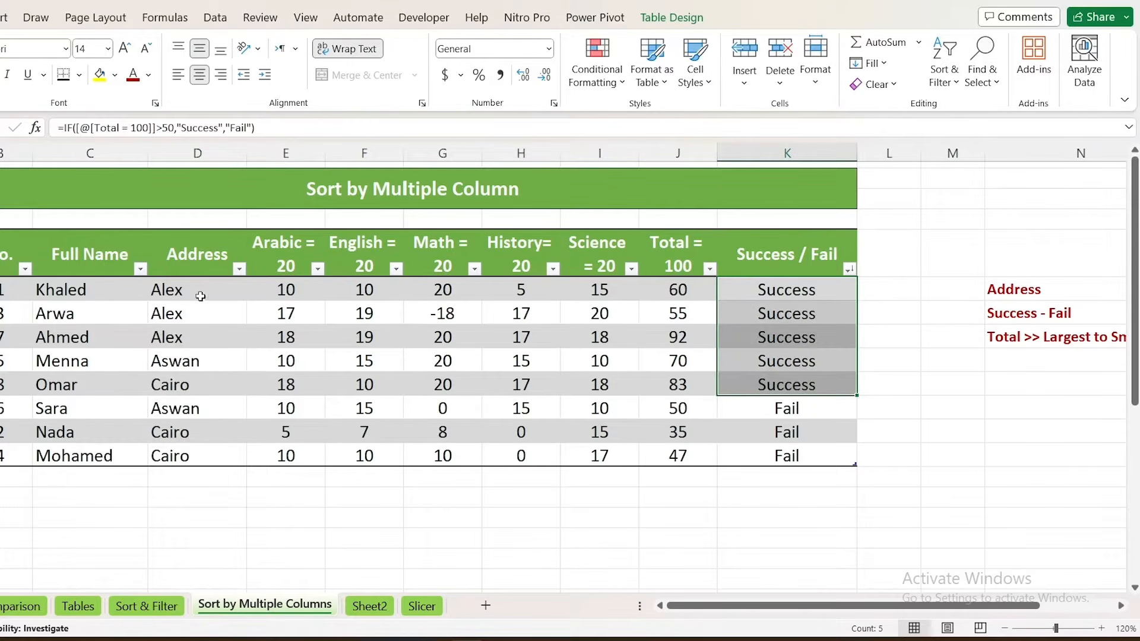
drag(200, 296, 192, 448)
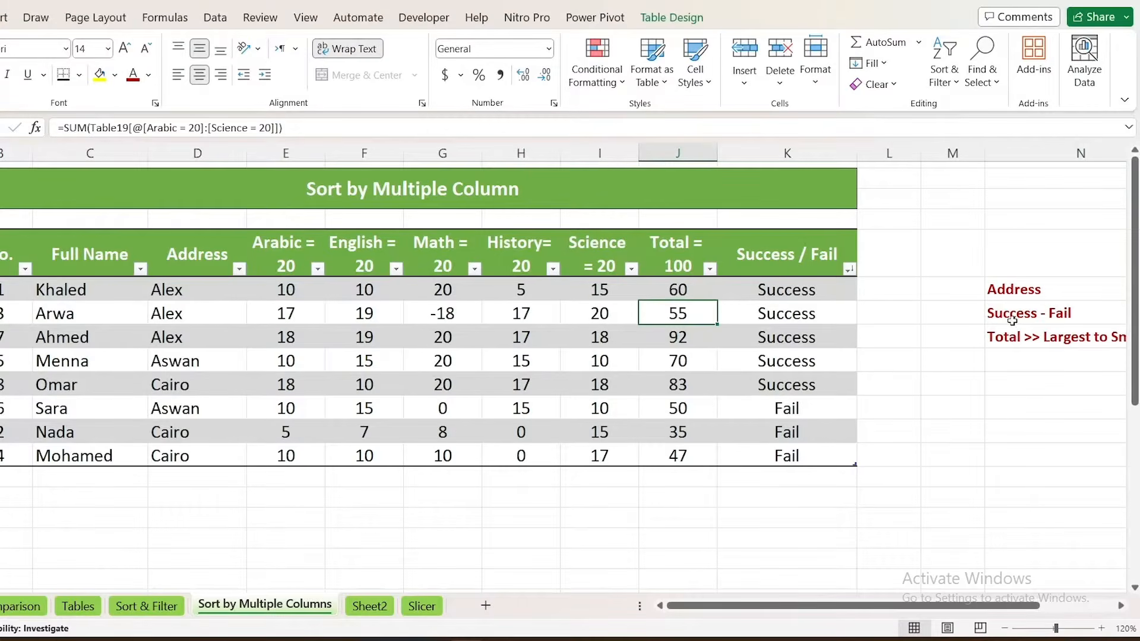
Sort the student table by the Total column from largest to smallest, following the listed Total criterion
click(1012, 334)
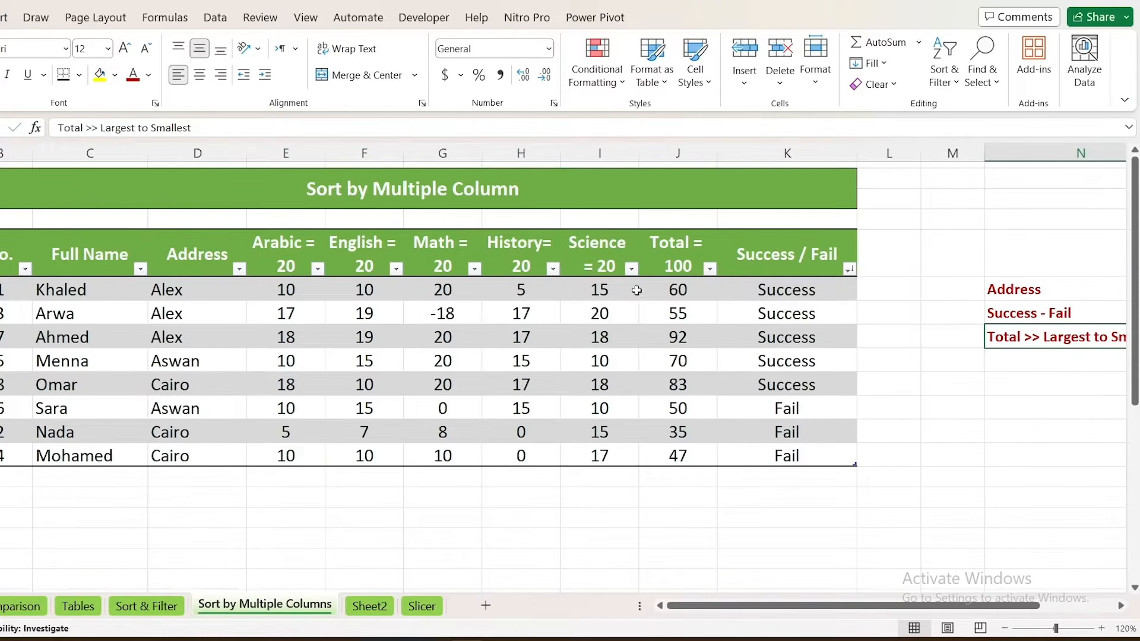
click(711, 269)
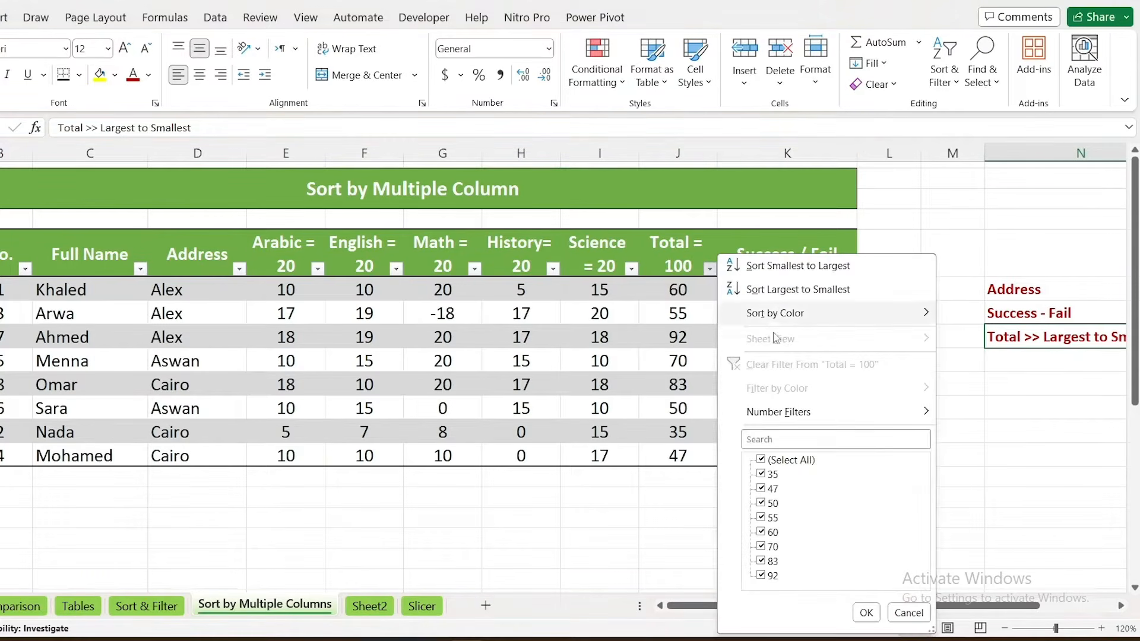
click(781, 288)
Bring the sort criteria list closer to the table by narrowing columns N and L and deleting the empty column M
scroll(781, 294, right, 5)
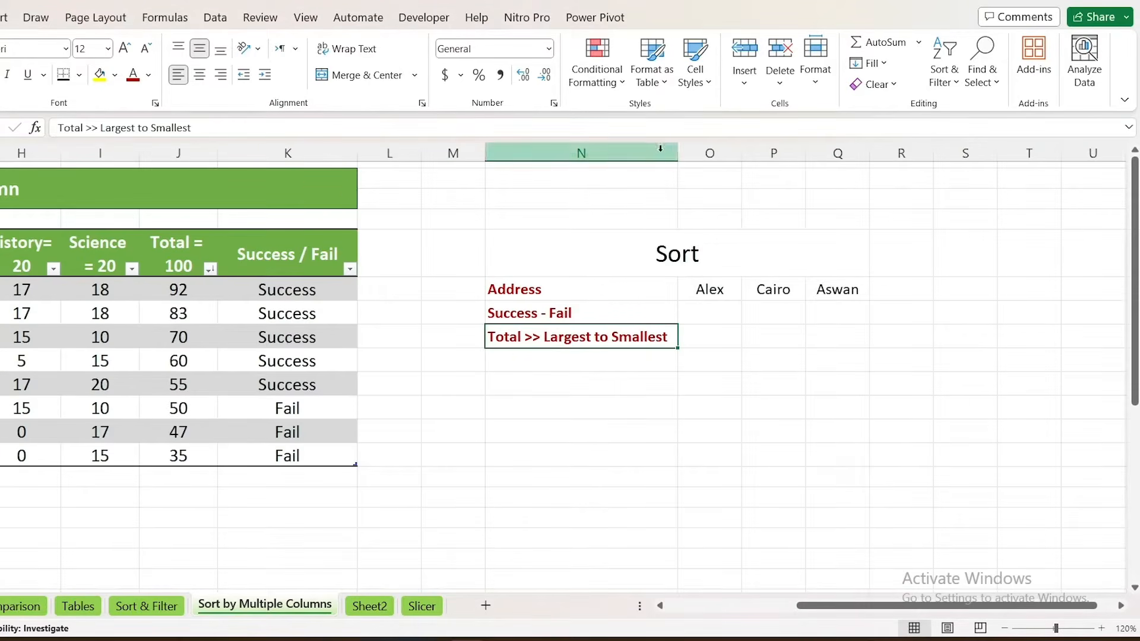
drag(677, 153, 556, 153)
click(477, 153)
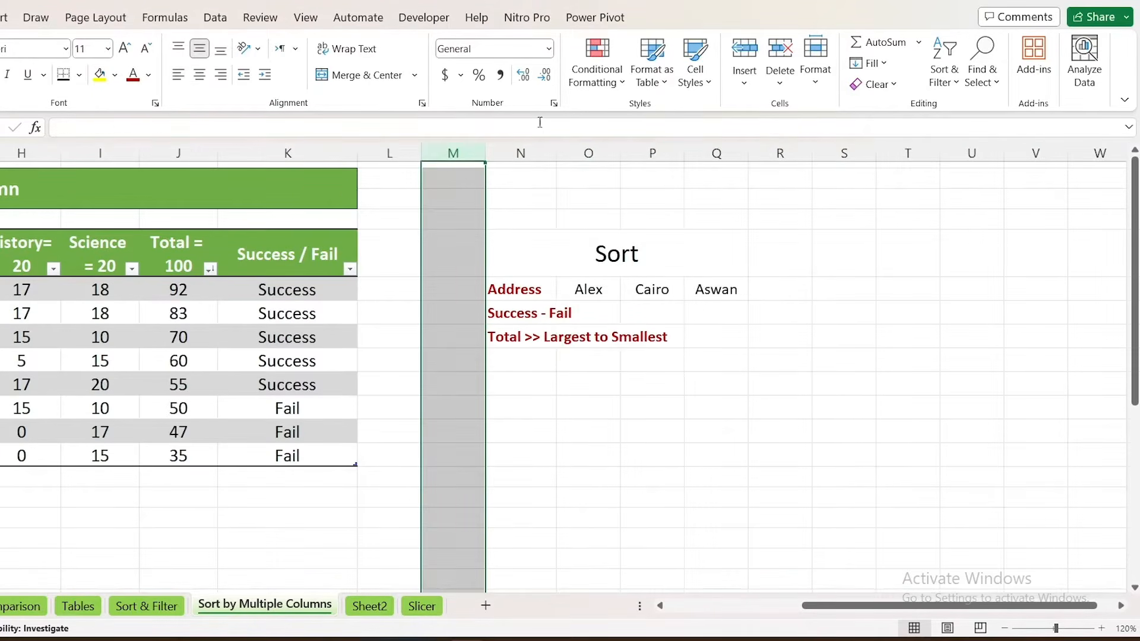
click(779, 54)
drag(868, 613, 733, 612)
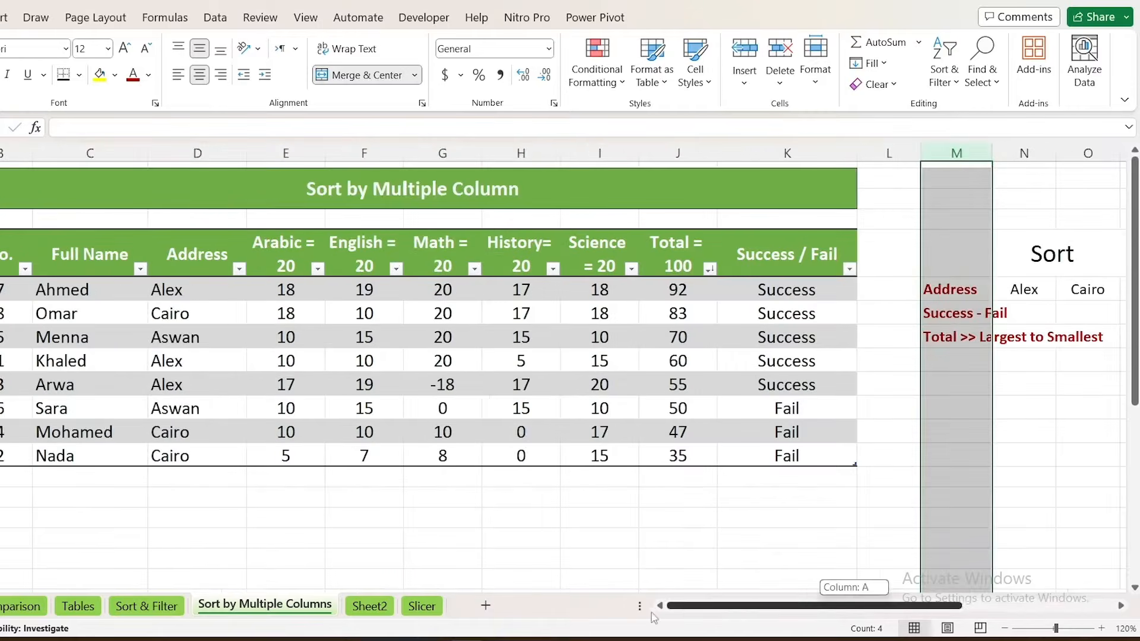
click(493, 391)
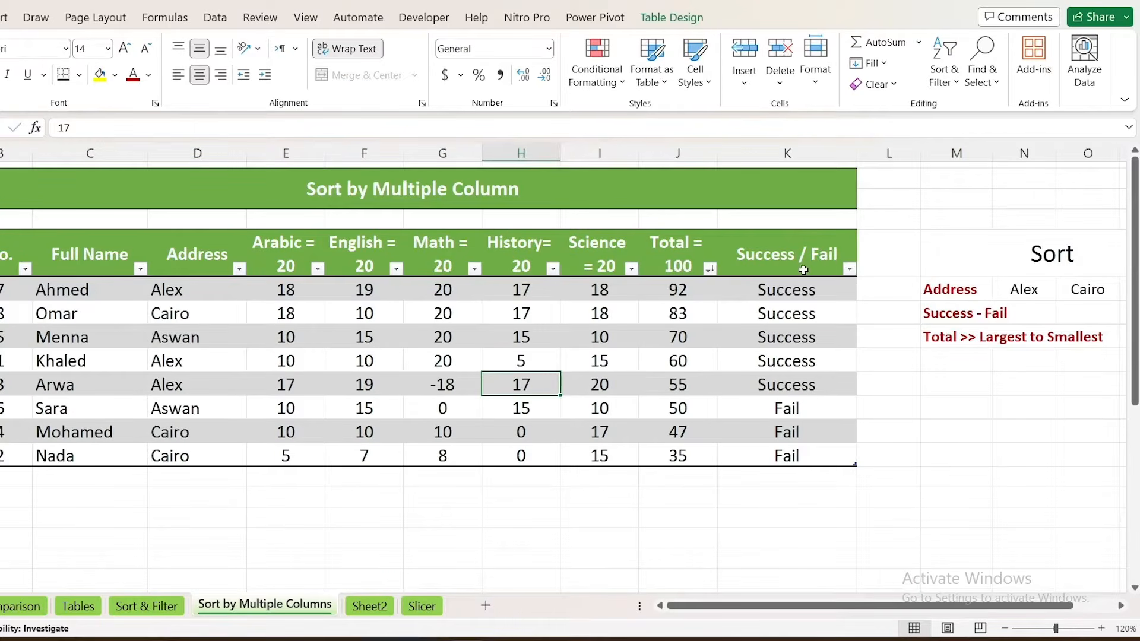
drag(921, 153, 876, 158)
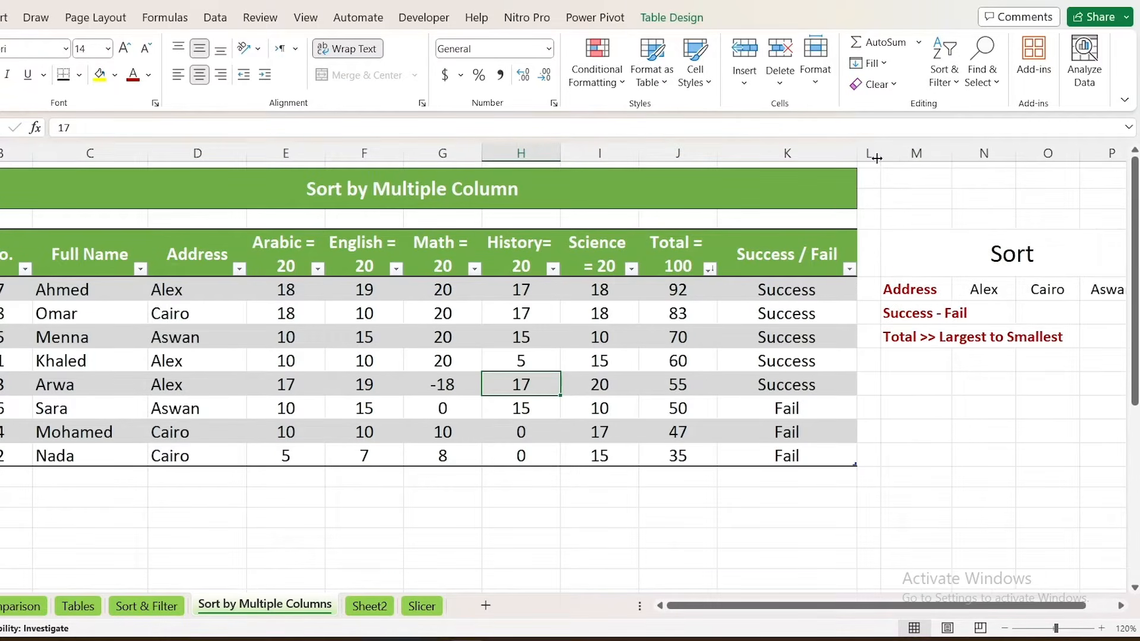
Sort the student table by the Total column from smallest to largest
click(698, 291)
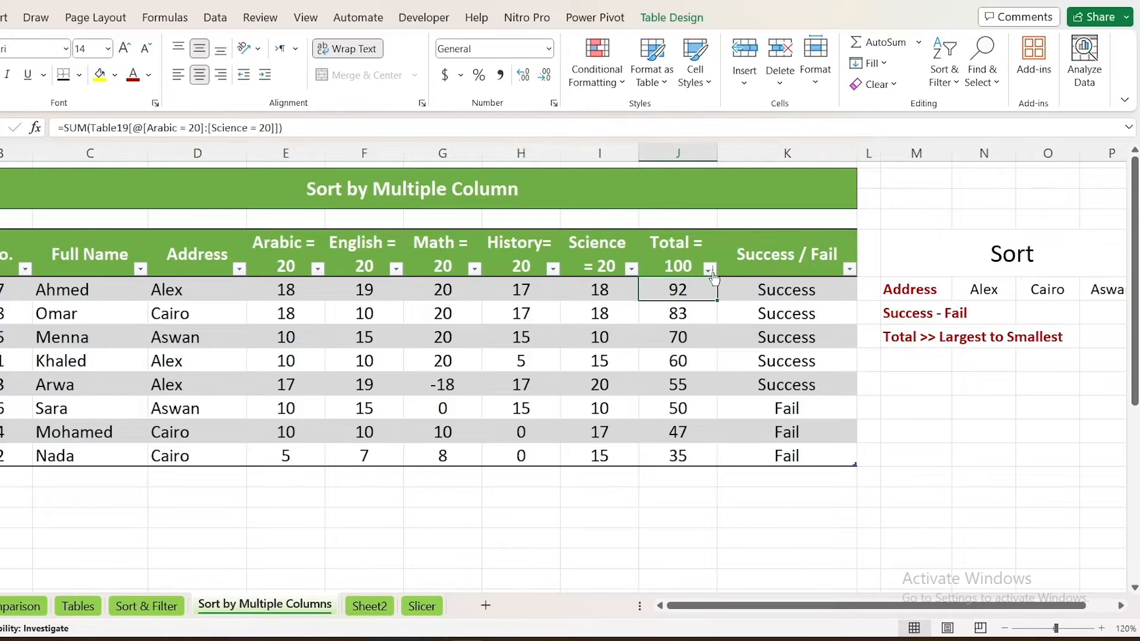
click(709, 269)
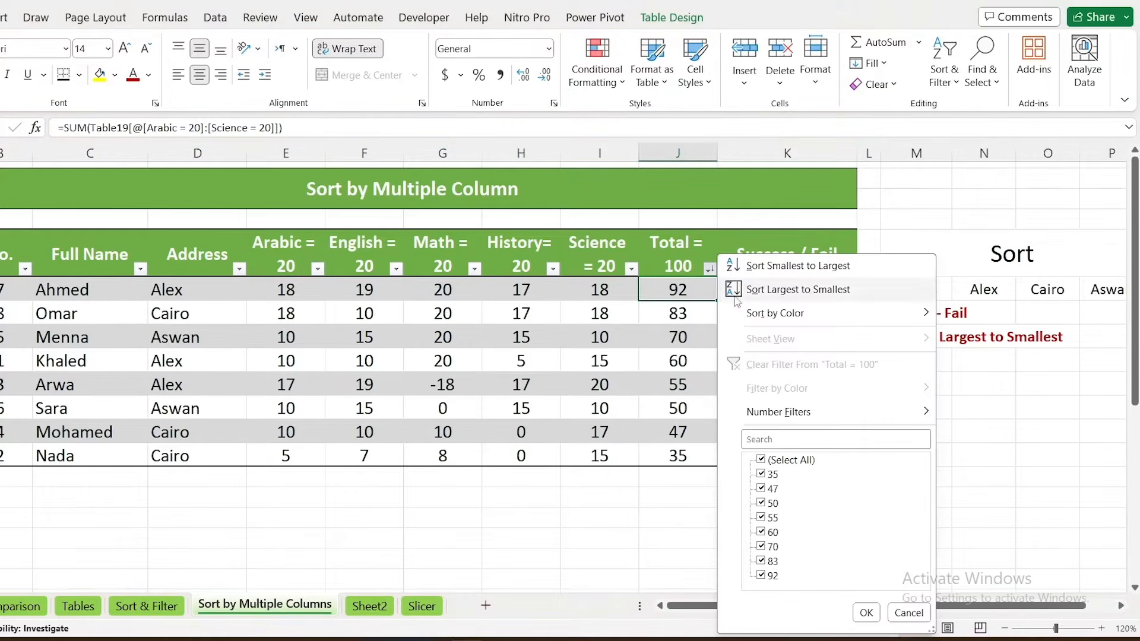
click(692, 318)
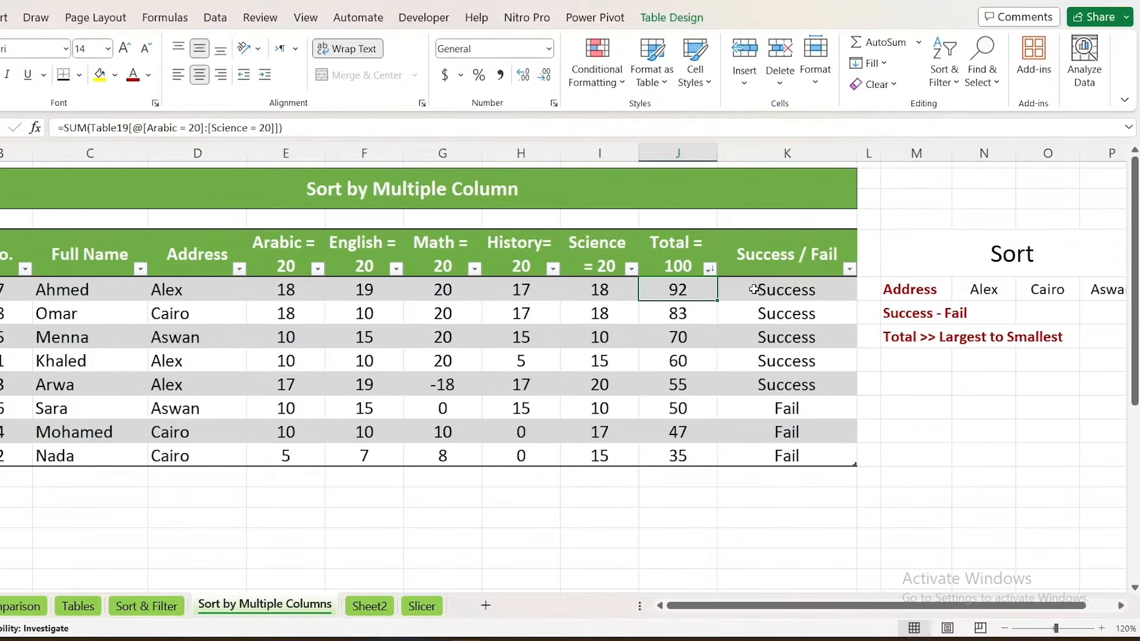
click(710, 268)
click(760, 264)
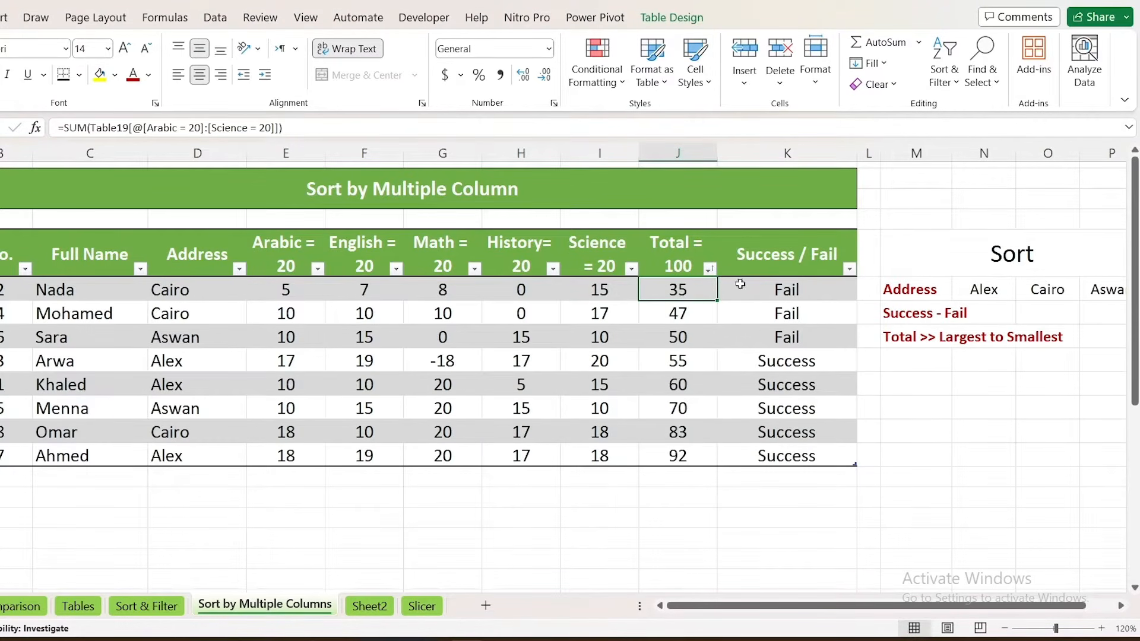
Select the entries of the Total, Address and Success / Fail columns in turn to check which of them are in order
drag(688, 287, 685, 456)
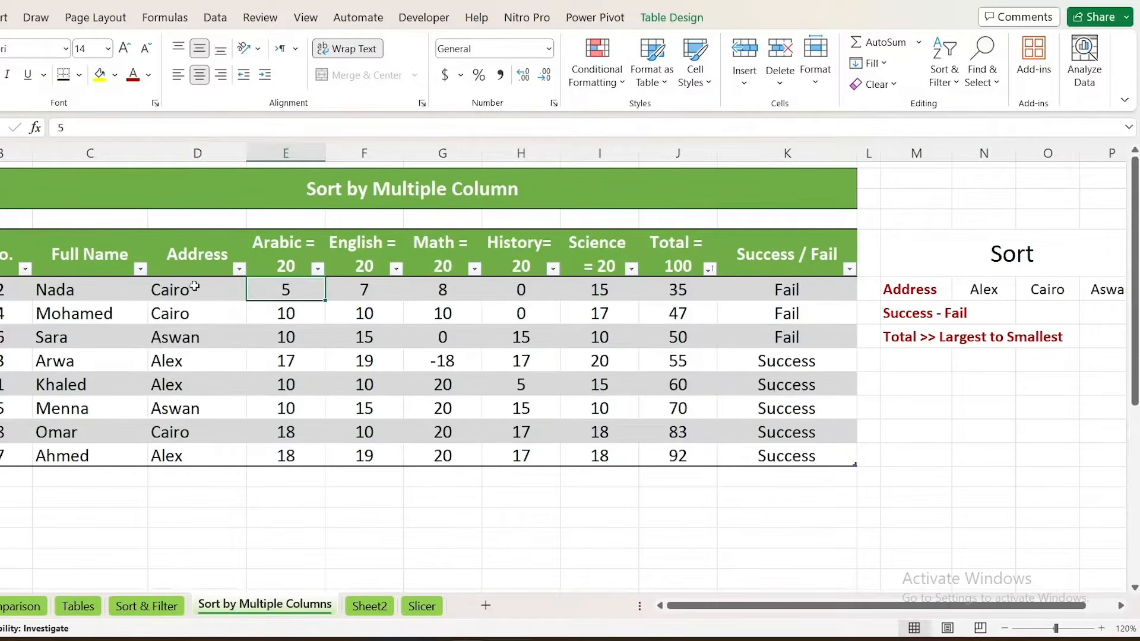
drag(195, 286, 211, 456)
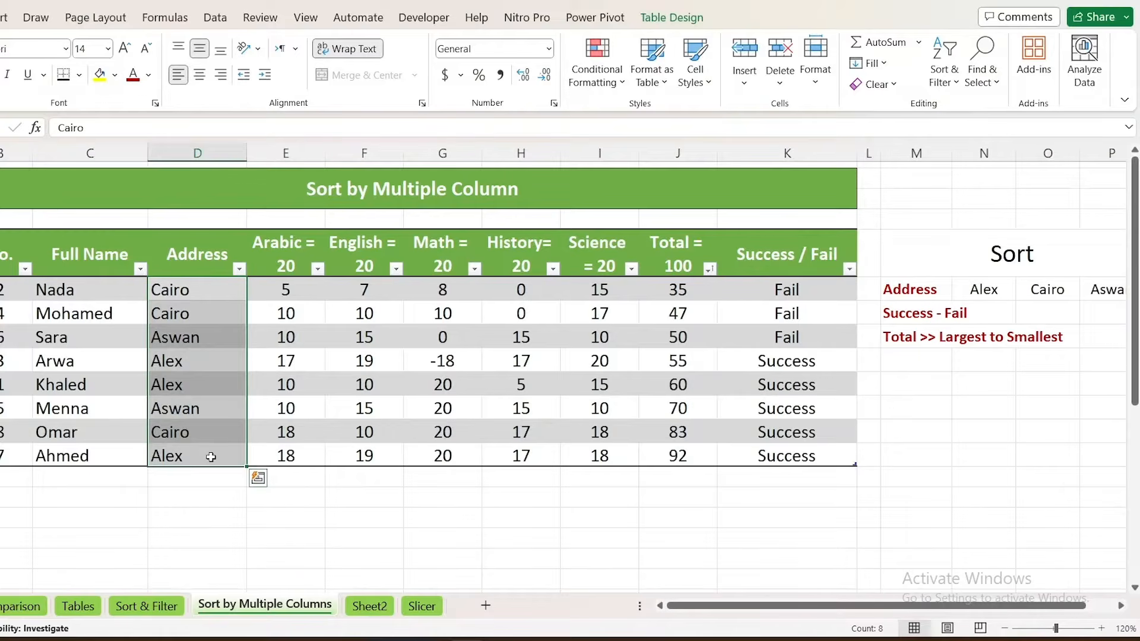
drag(751, 290, 765, 460)
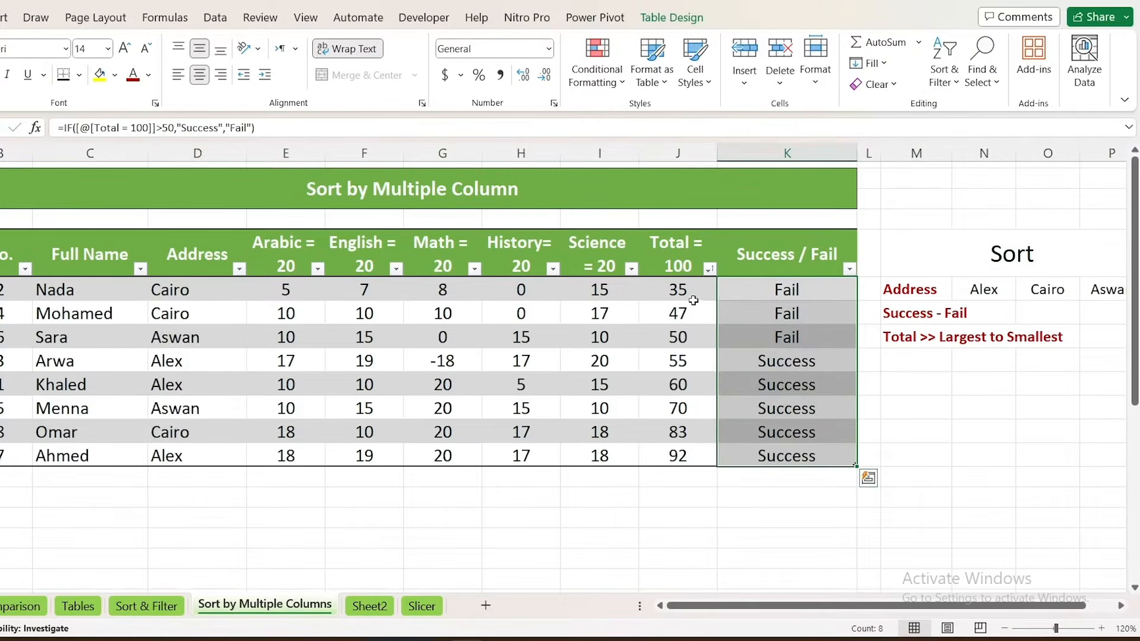
drag(692, 297, 678, 443)
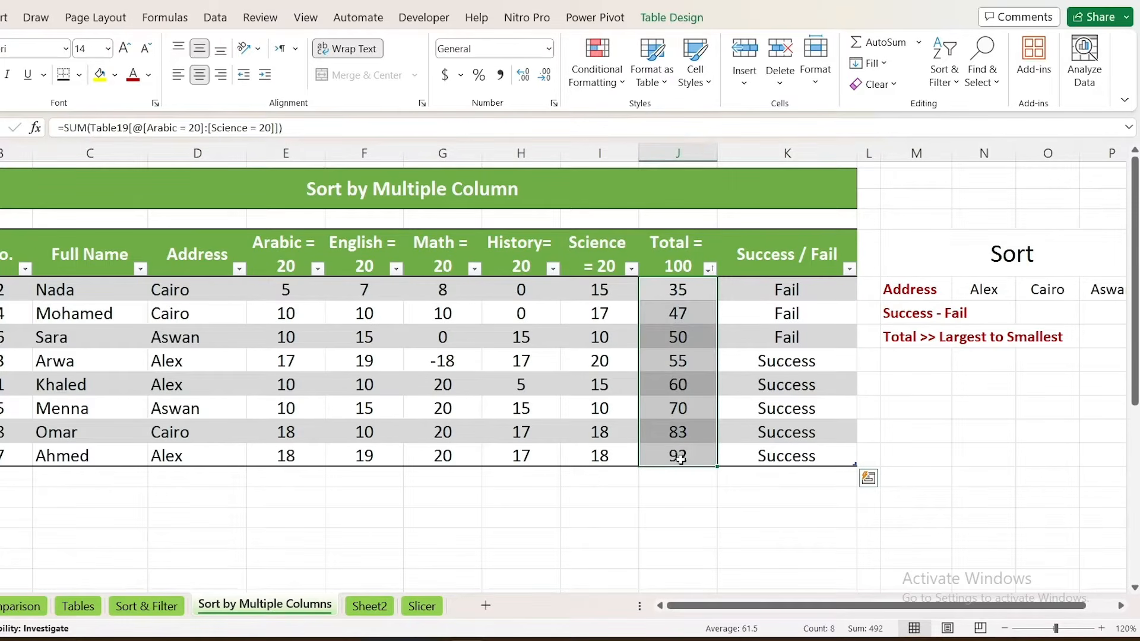
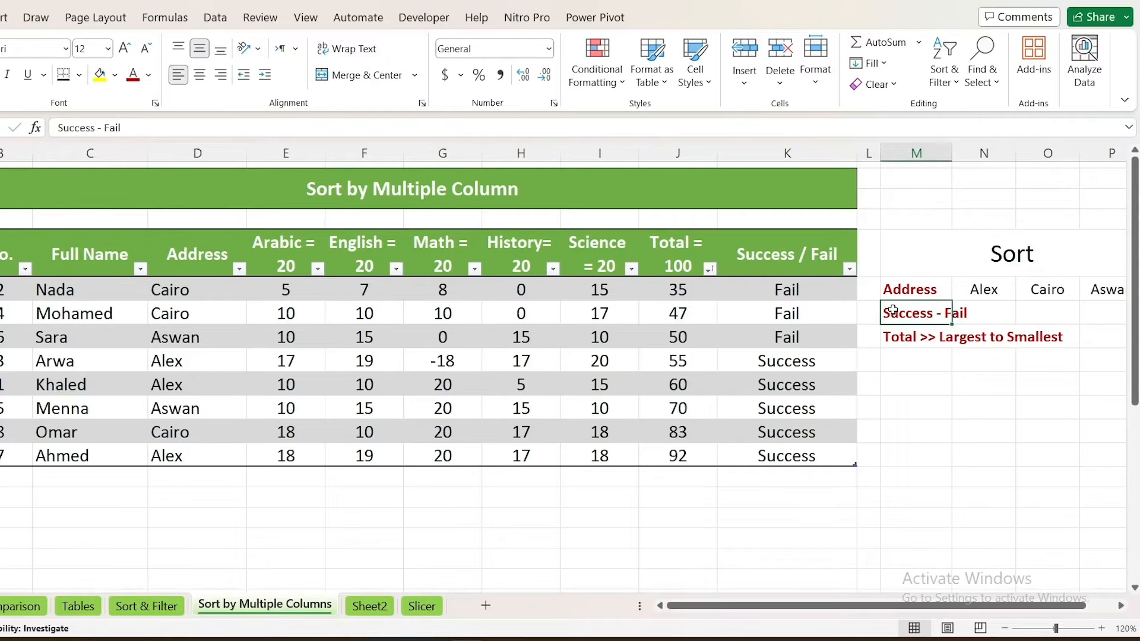
Replace the Success - Fail criterion in the Sort list beside the table with Full Name
text(Full NAme)
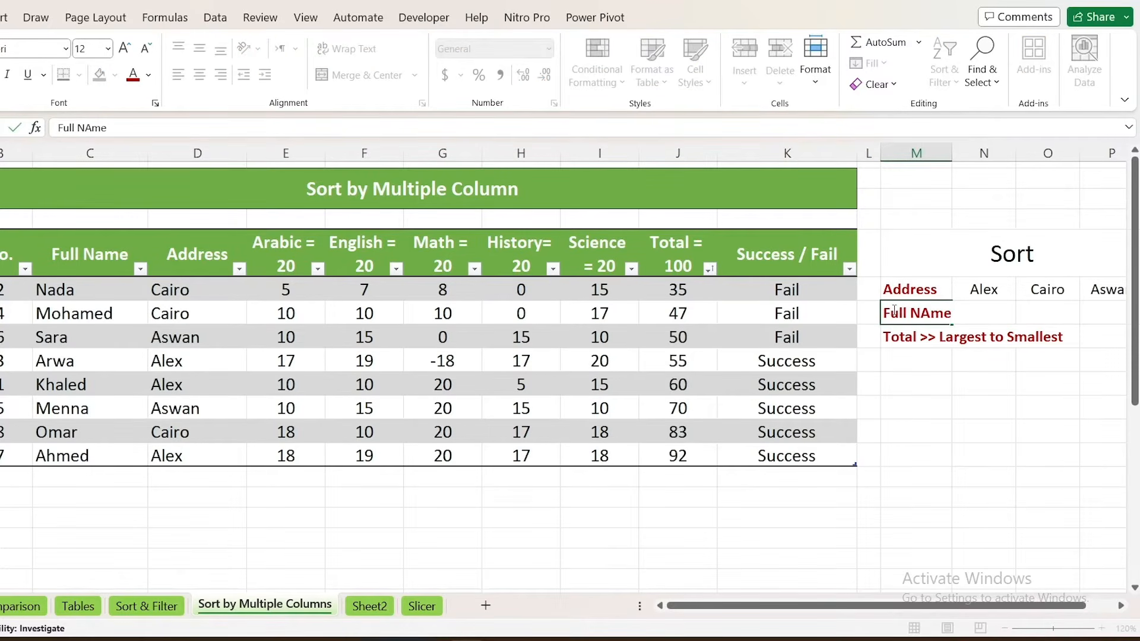
key(Return)
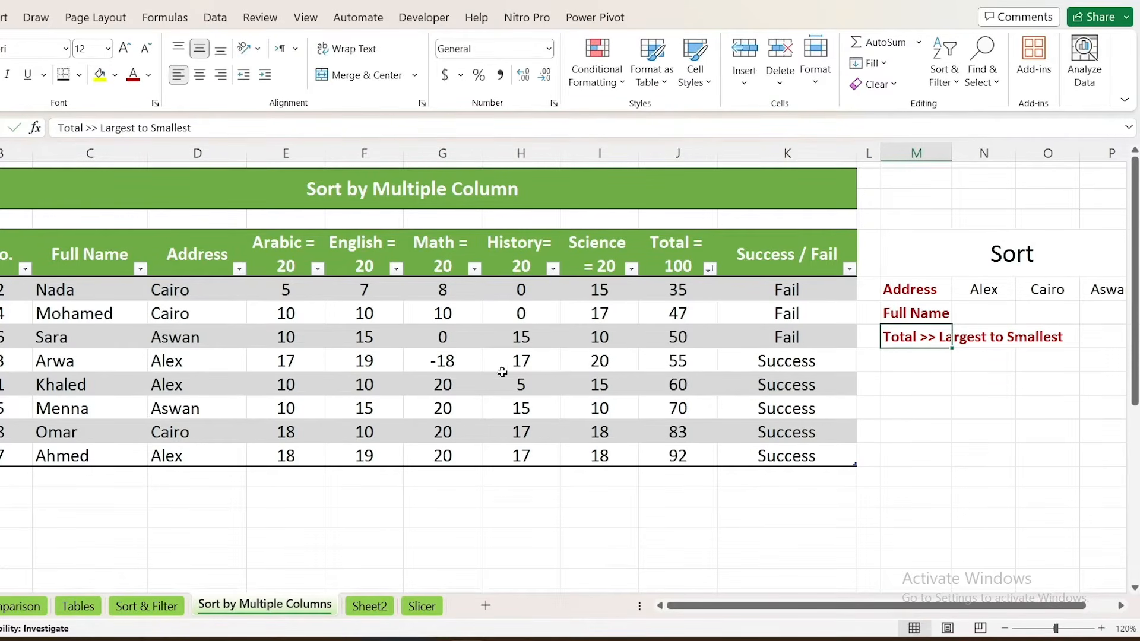
click(363, 305)
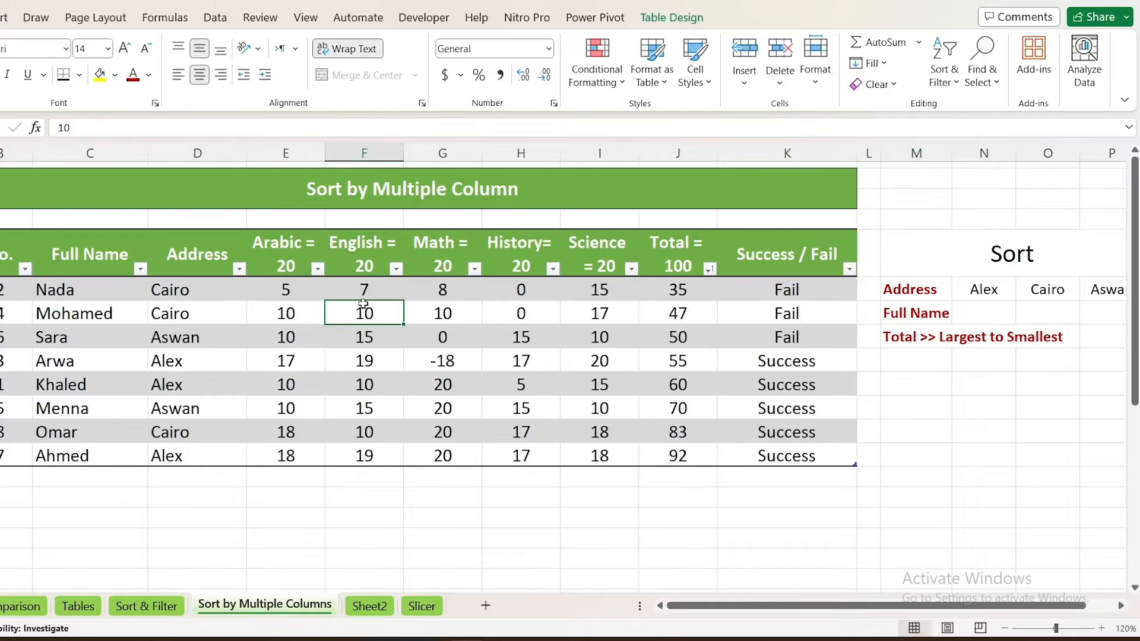
Sort the student table by the Address column from A to Z
click(240, 273)
click(218, 320)
click(238, 269)
click(297, 264)
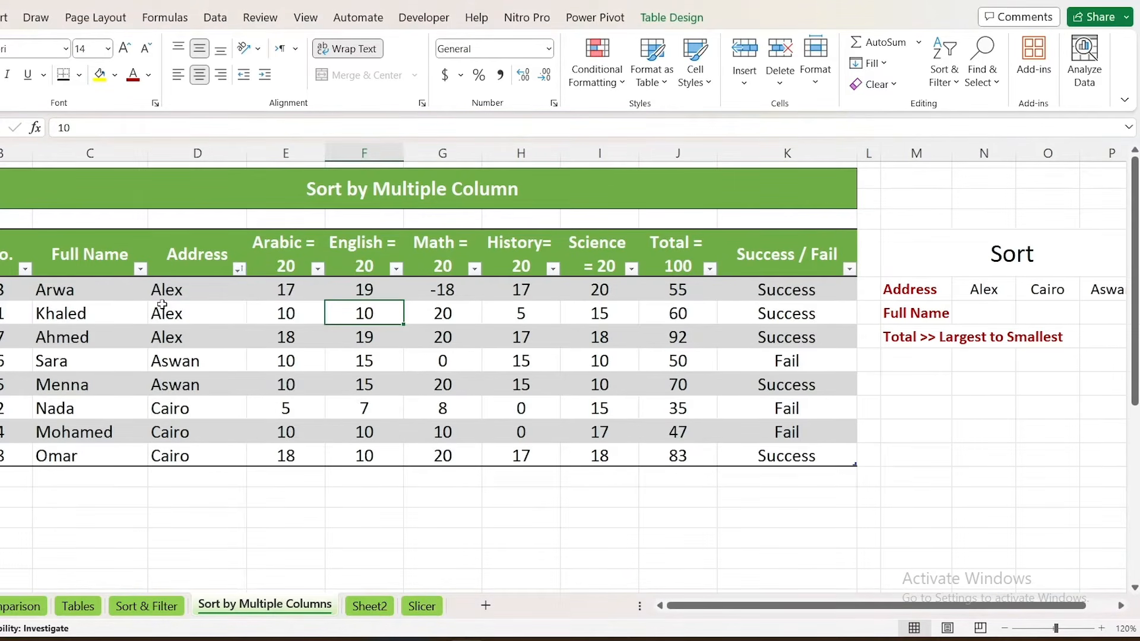
Sort the student table by Full Name from A to Z, and re-sort it by Total from largest to smallest
click(141, 268)
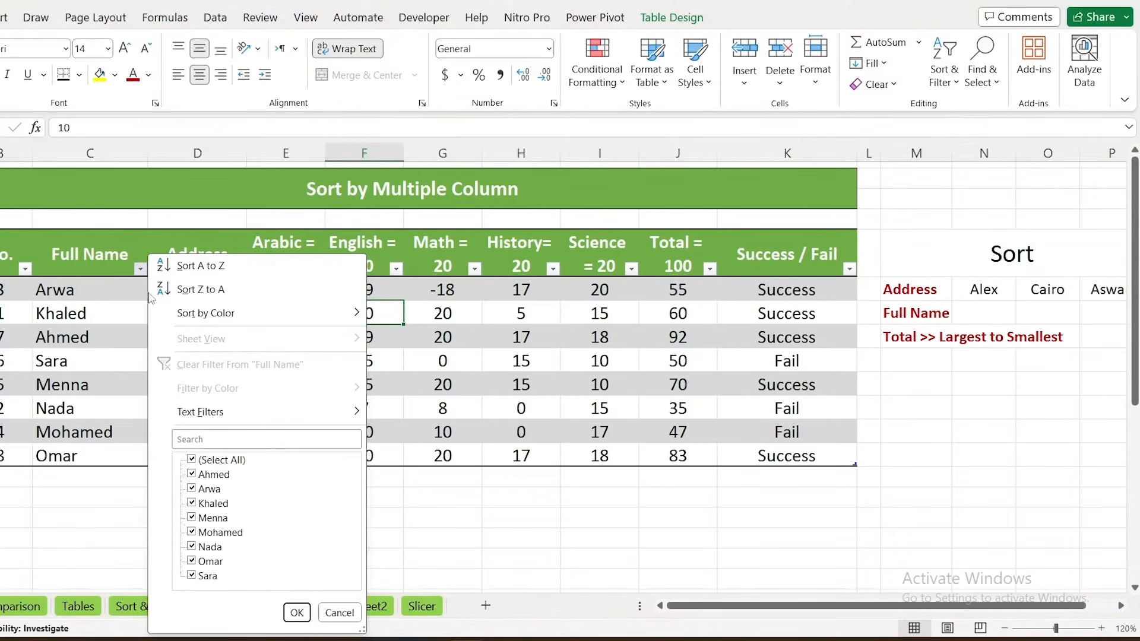
click(191, 267)
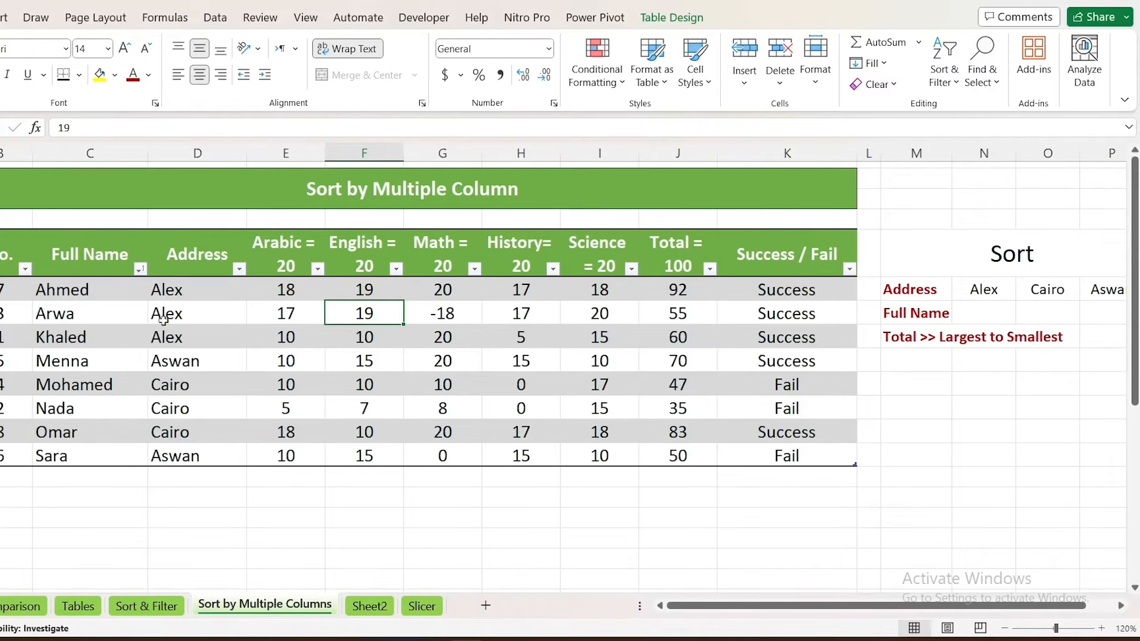
click(712, 268)
click(765, 288)
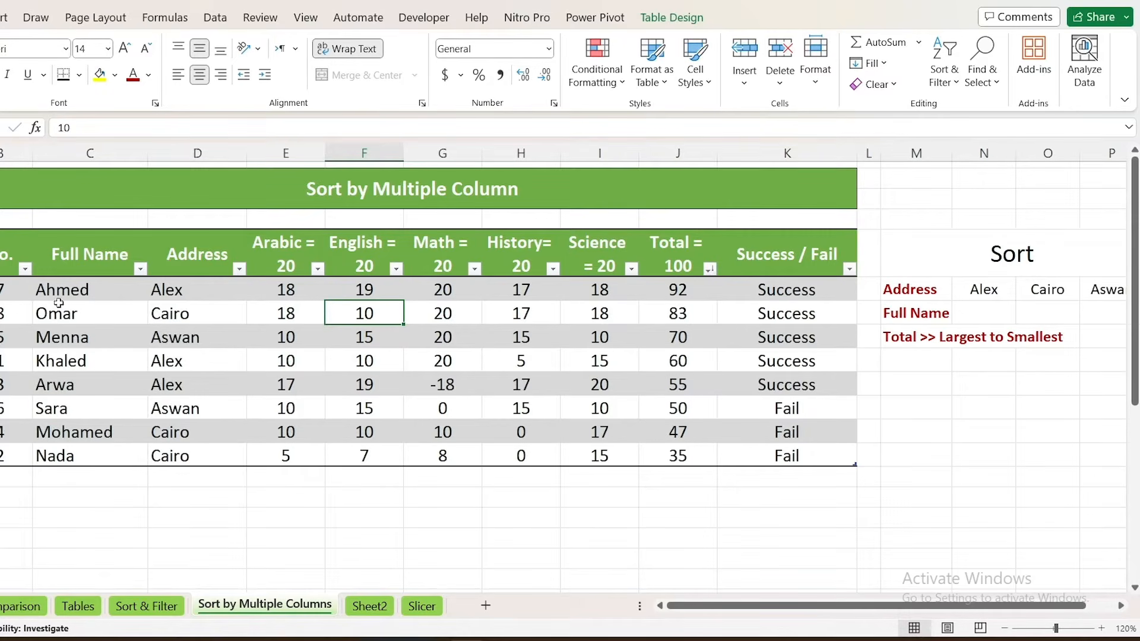
Open the multi-level Sort settings for the student table and make Address the first sort column
click(218, 306)
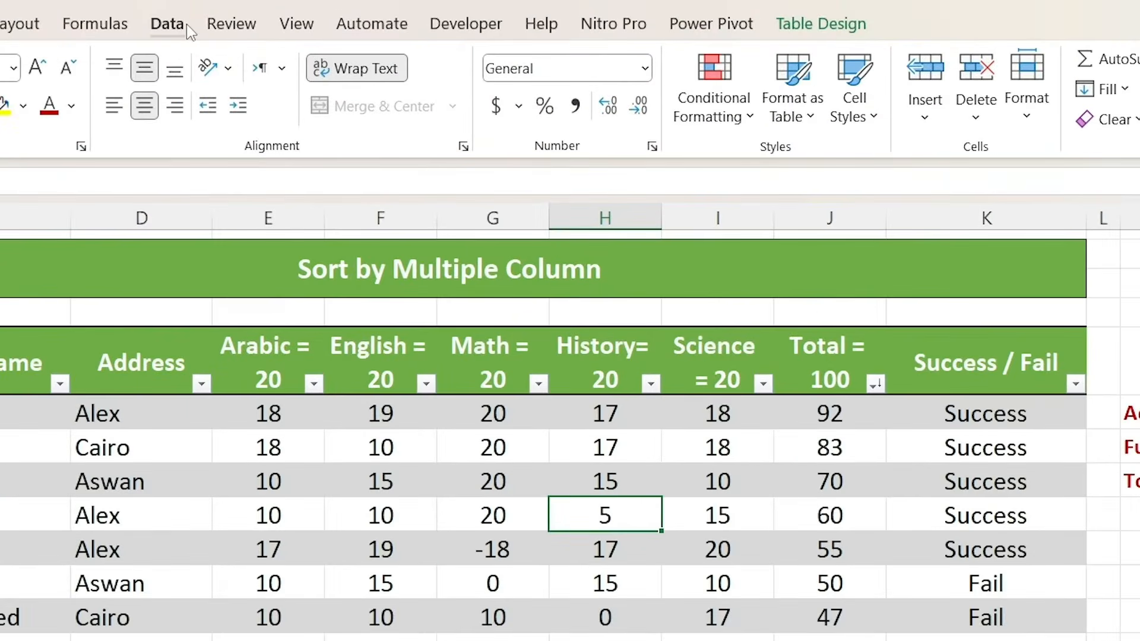
click(224, 21)
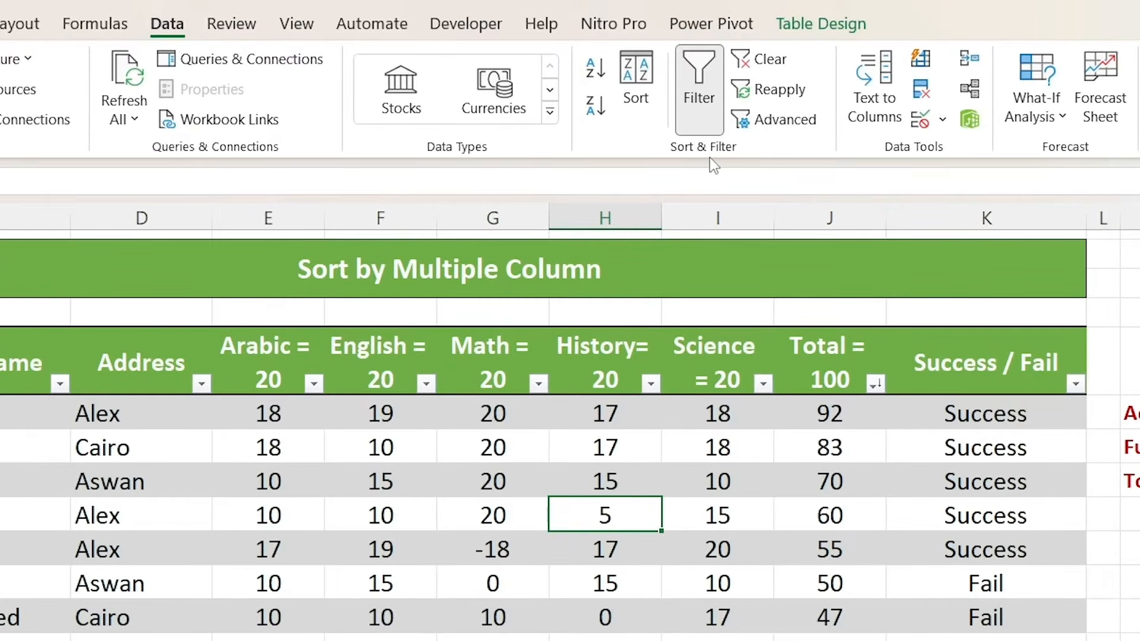
click(634, 94)
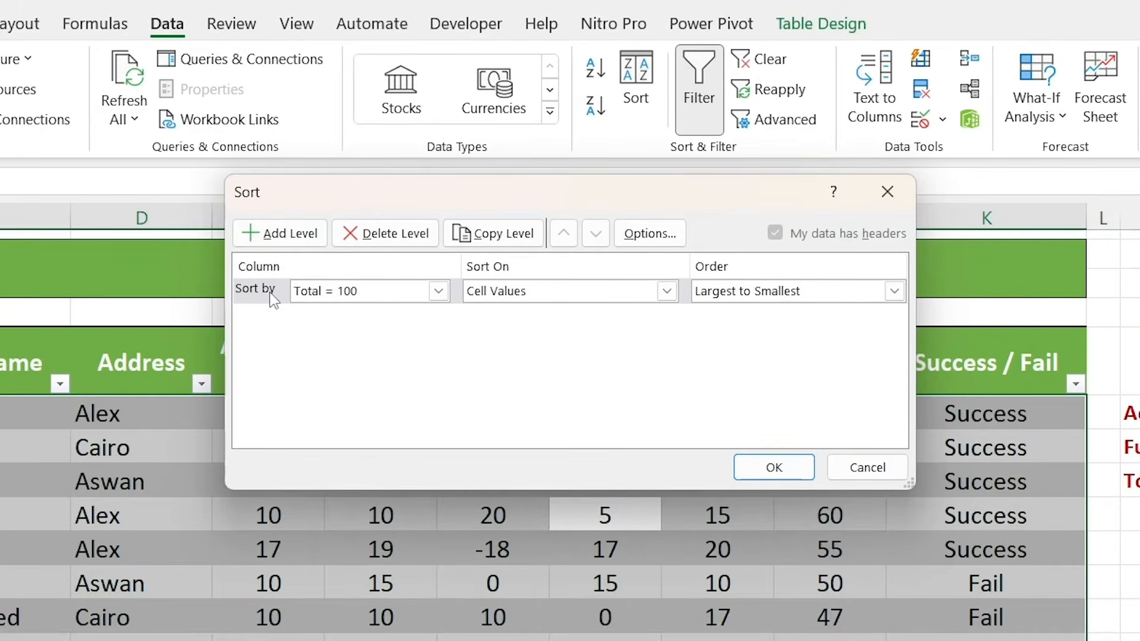
click(438, 291)
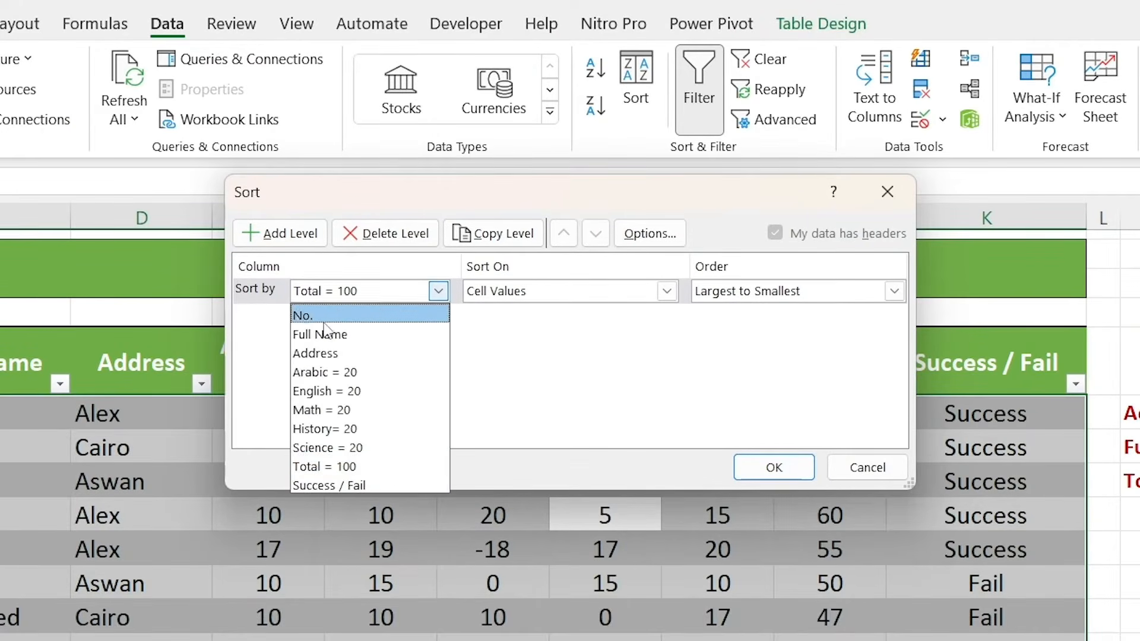
click(334, 353)
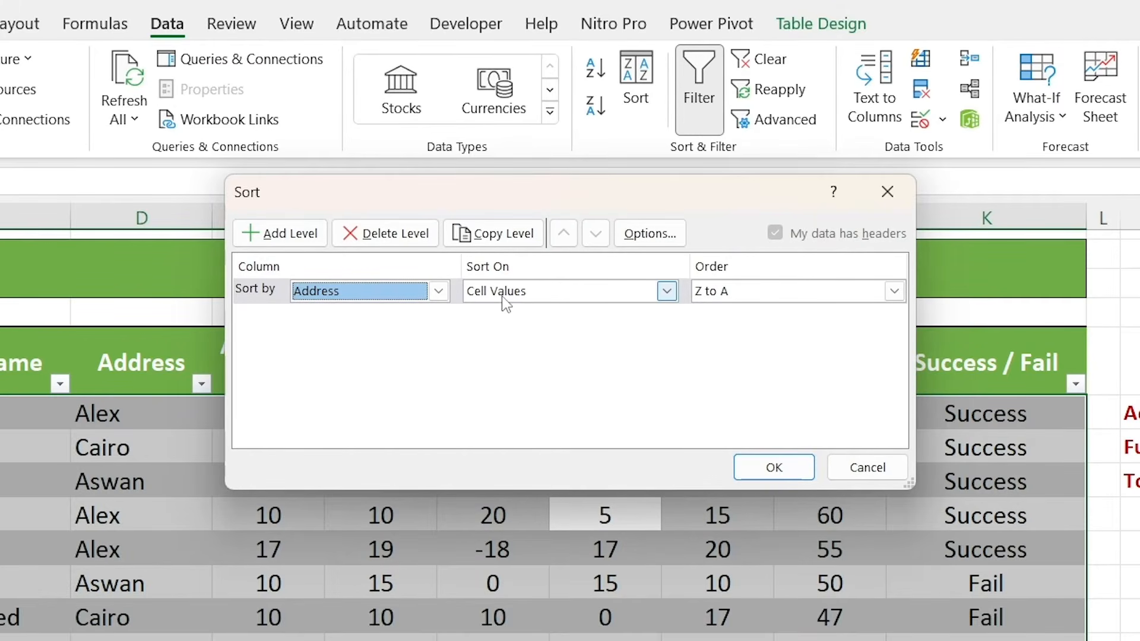
Create a new custom list with the entries Alex, Cairo, Aswan and apply it as the order of the Address level
click(745, 298)
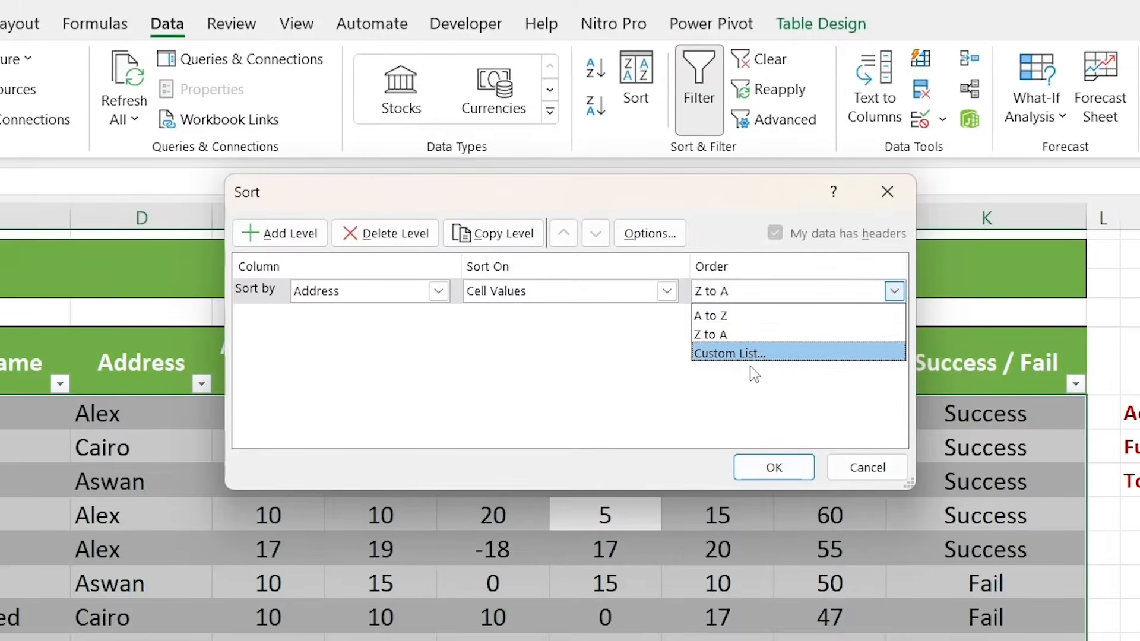
click(752, 355)
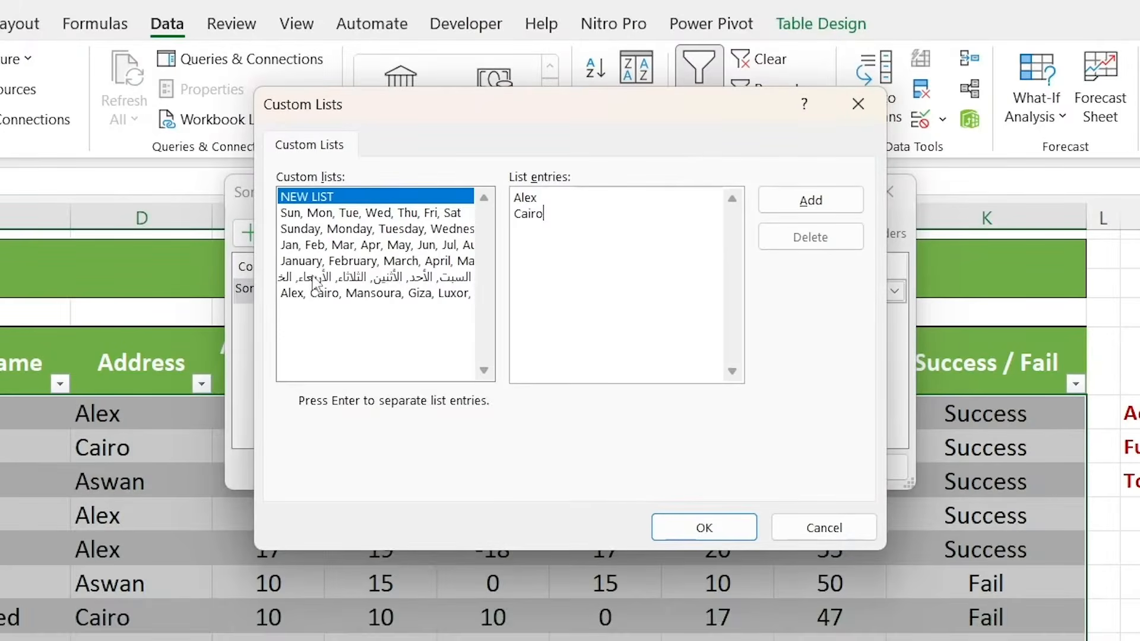
click(327, 276)
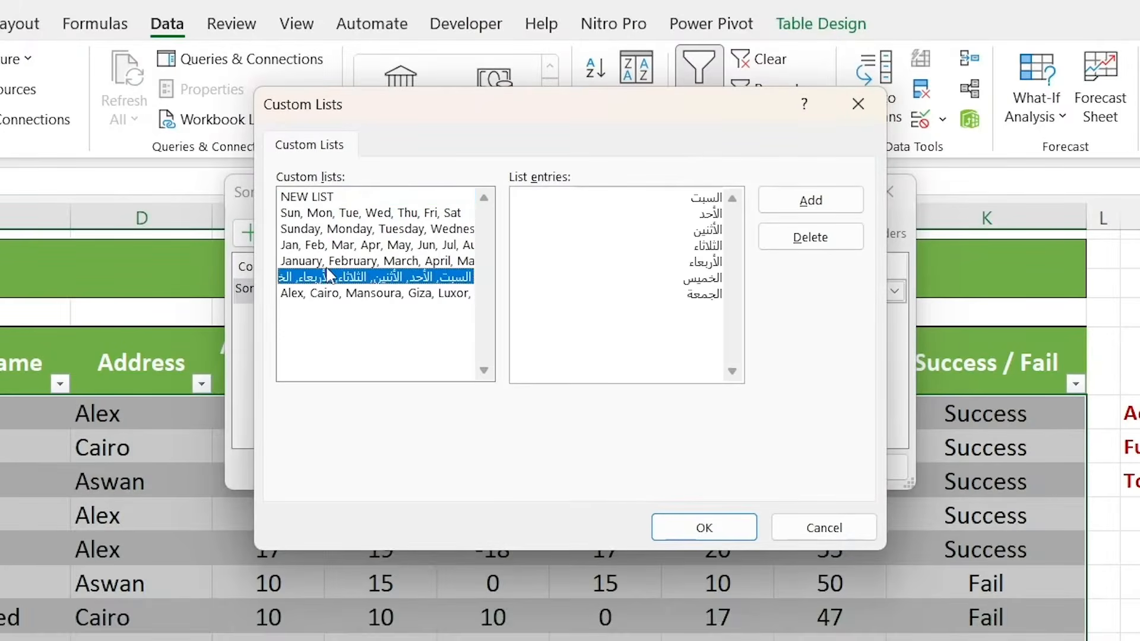
click(349, 294)
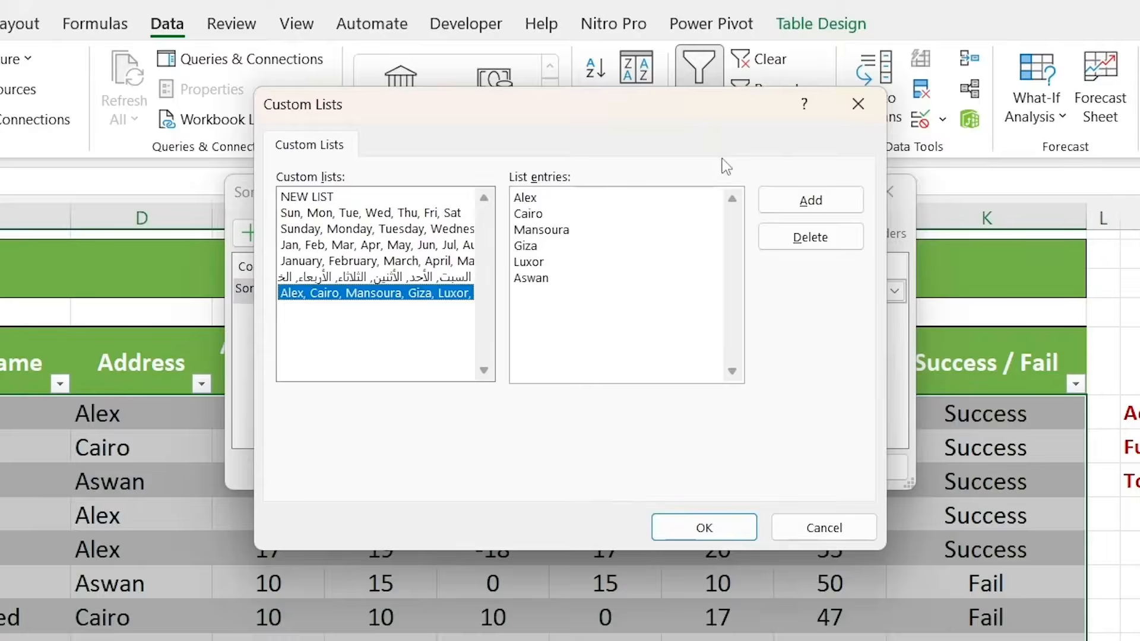
click(414, 197)
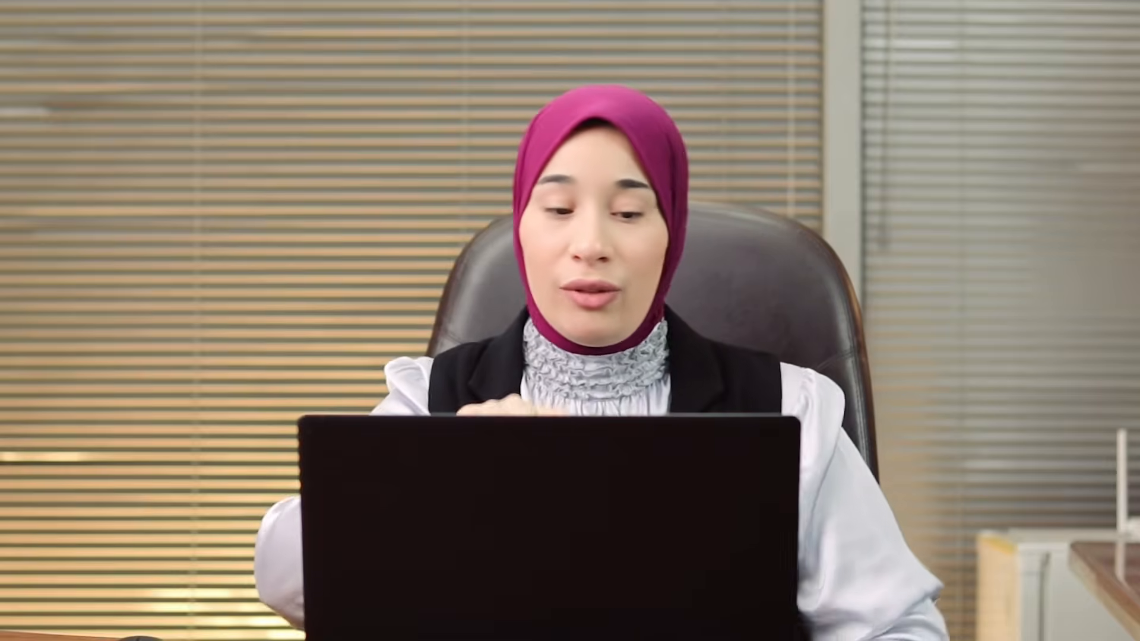
text(lex)
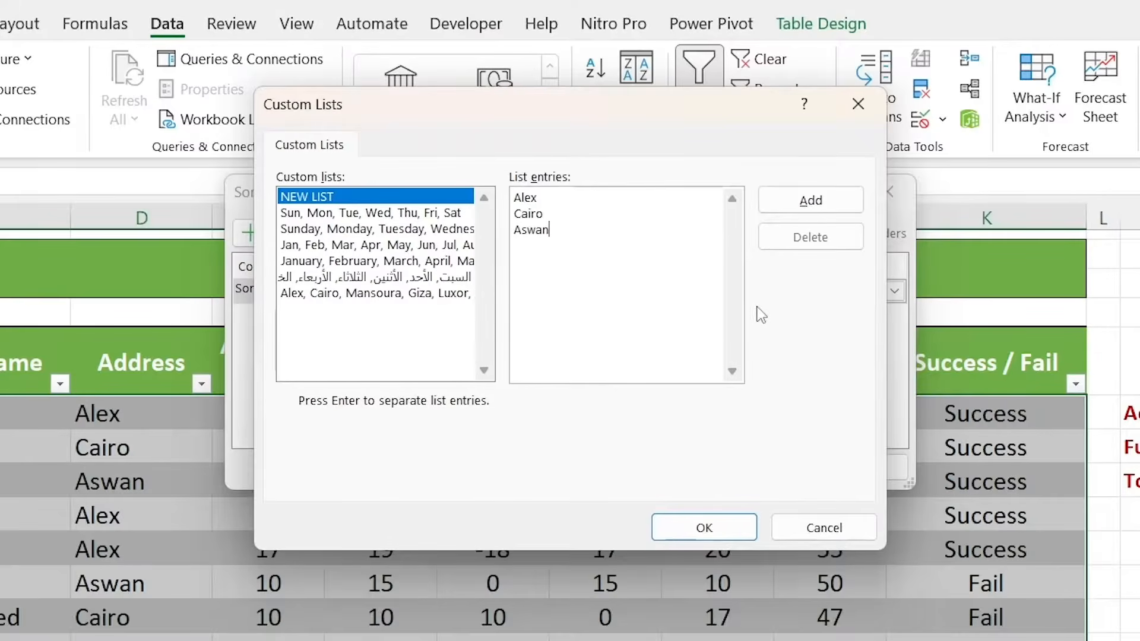
click(796, 201)
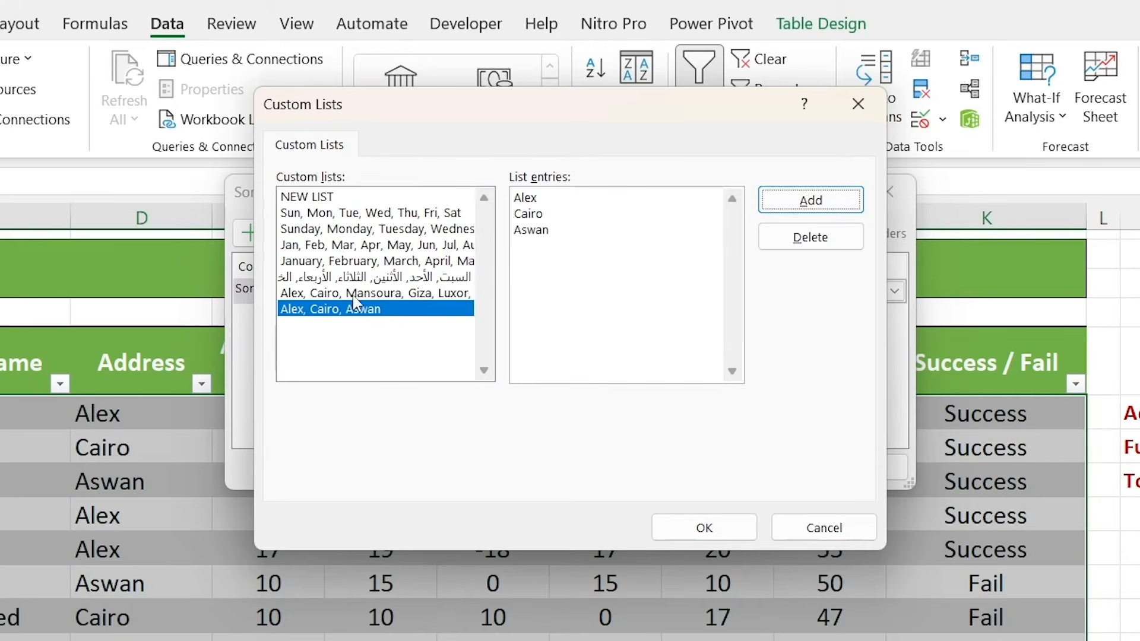
click(675, 528)
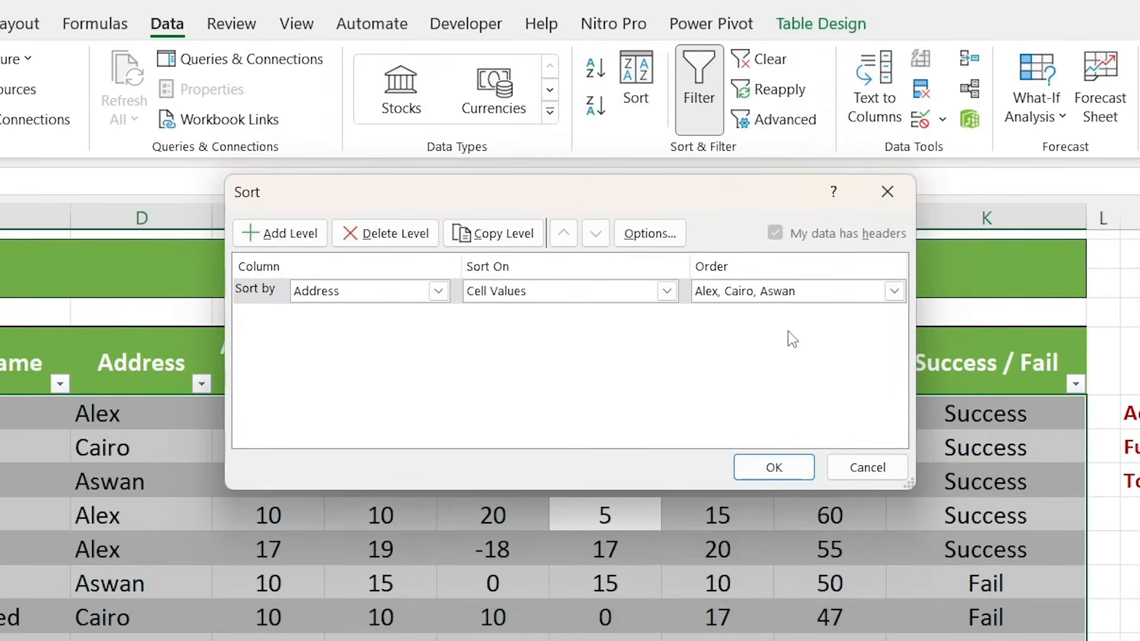
click(893, 292)
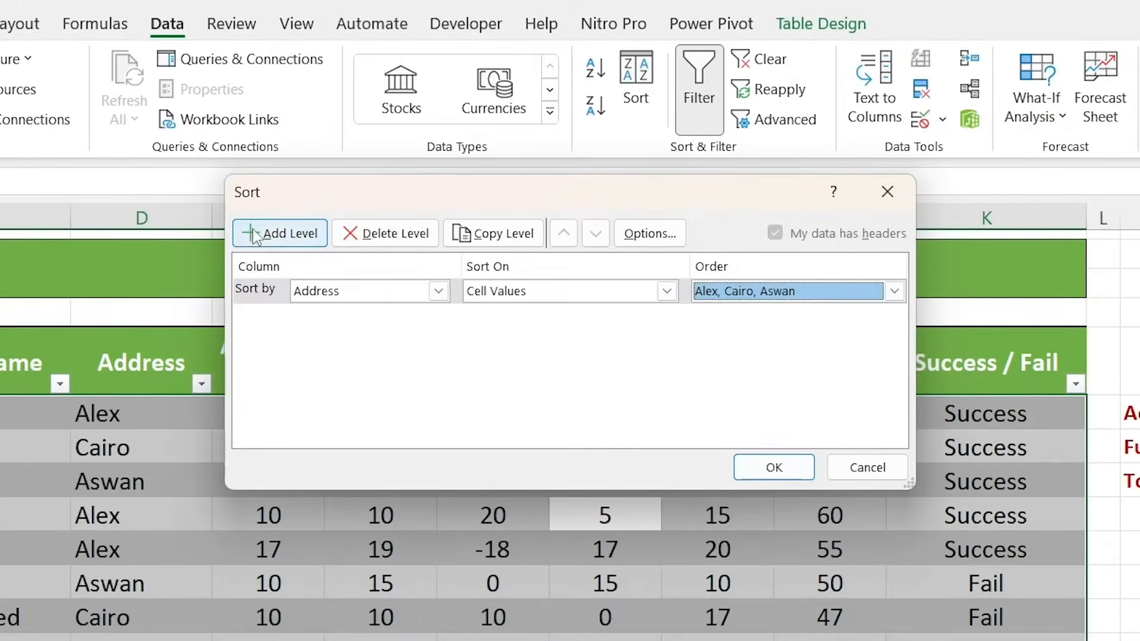
Add a second sort level on Full Name by cell values, ordered A to Z
click(257, 235)
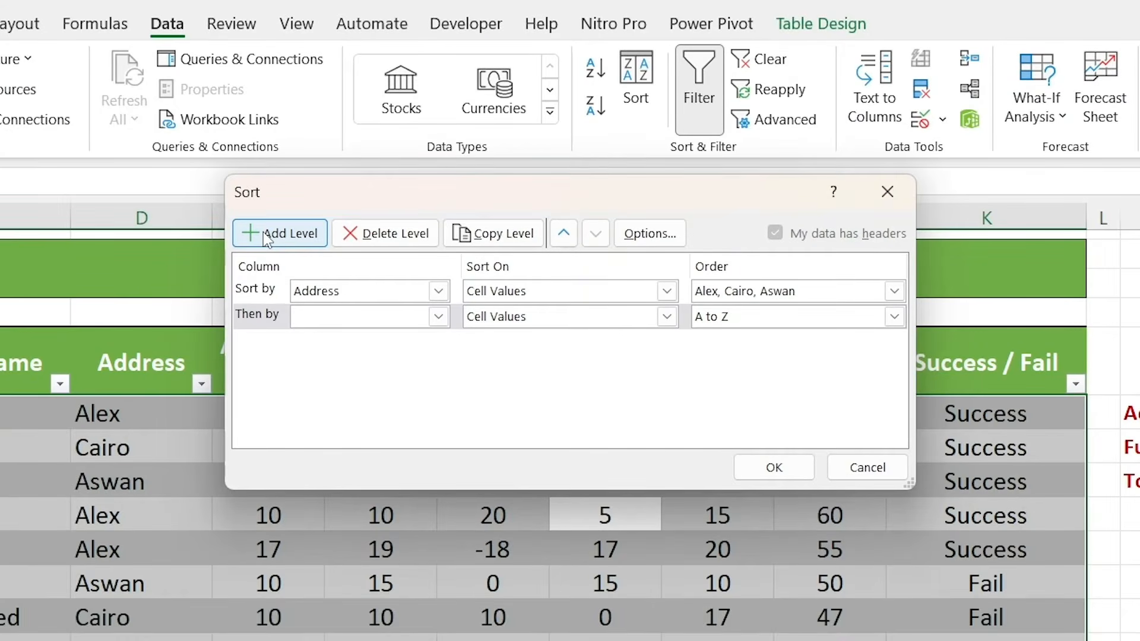
click(318, 316)
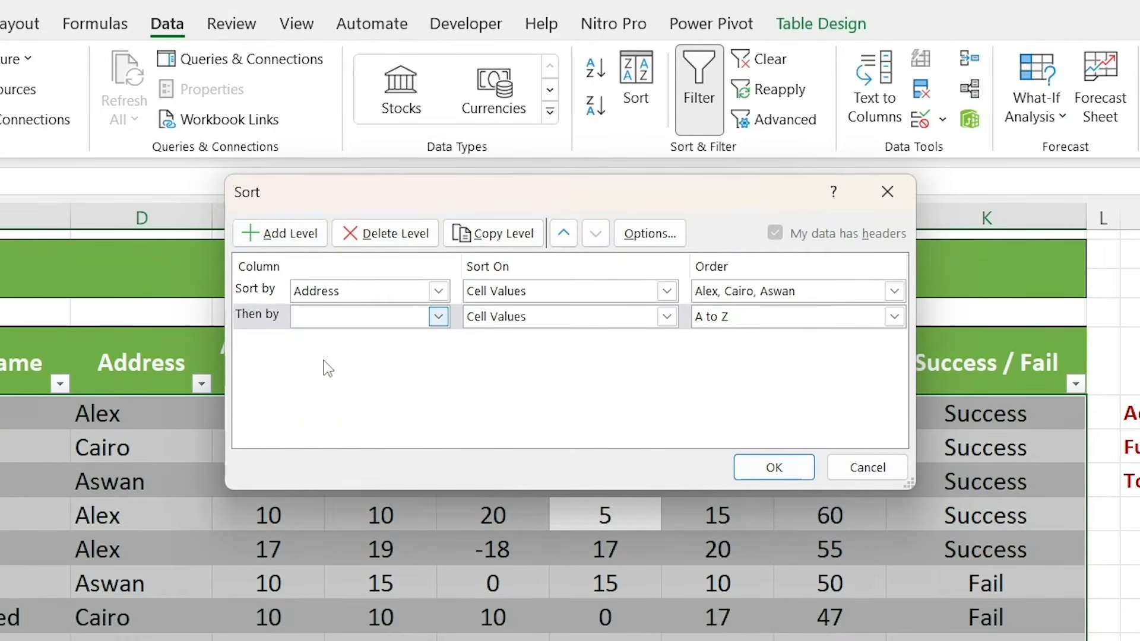
click(323, 361)
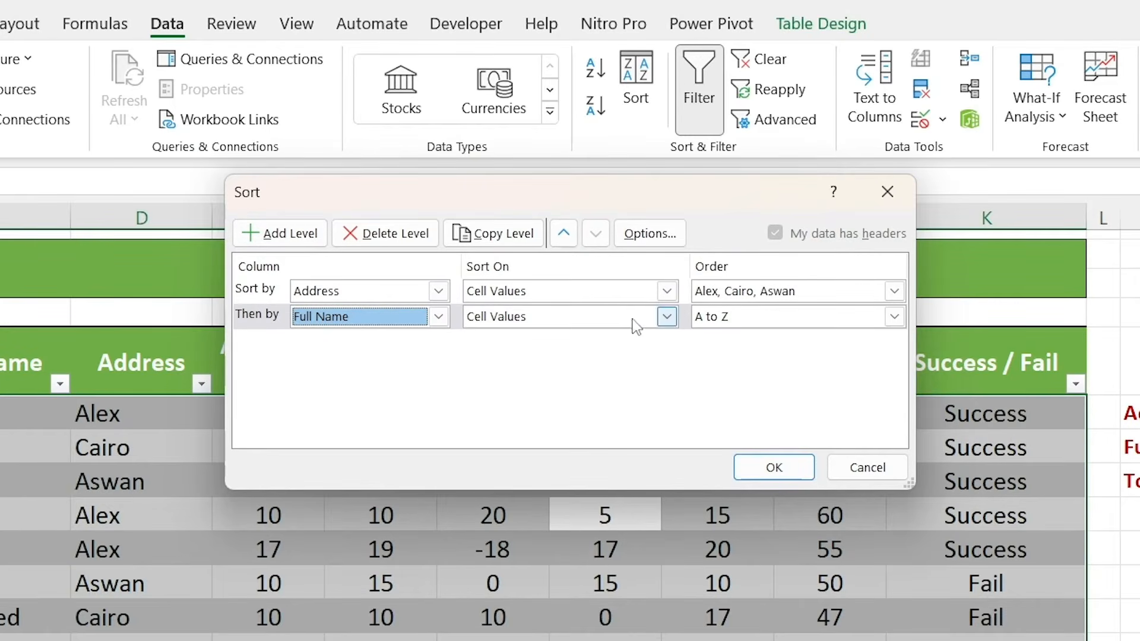
click(704, 322)
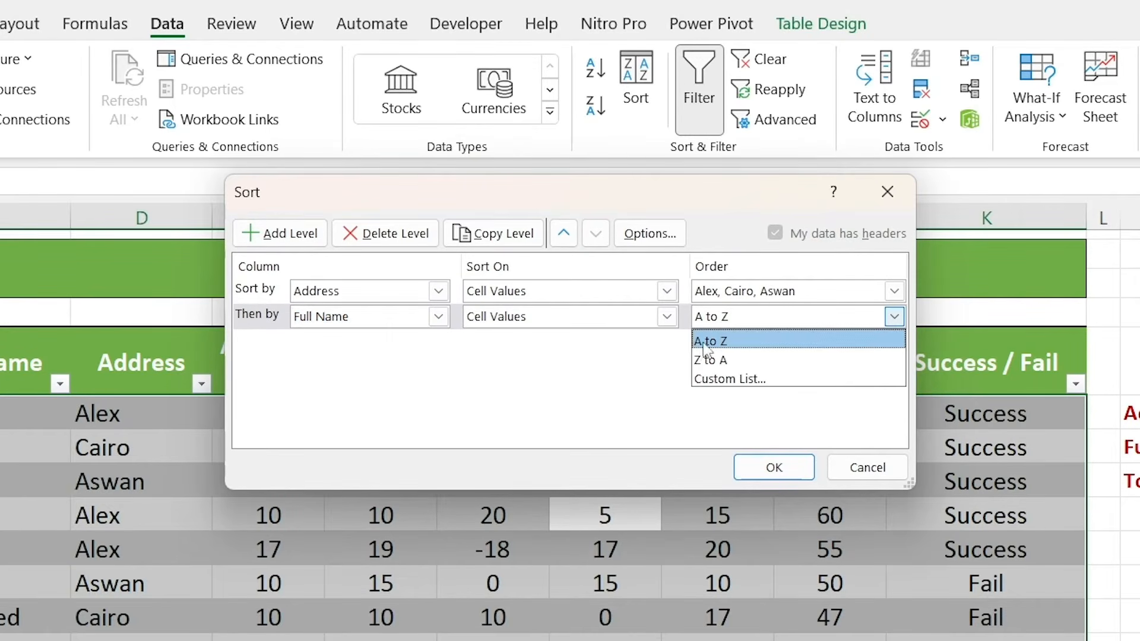
click(703, 343)
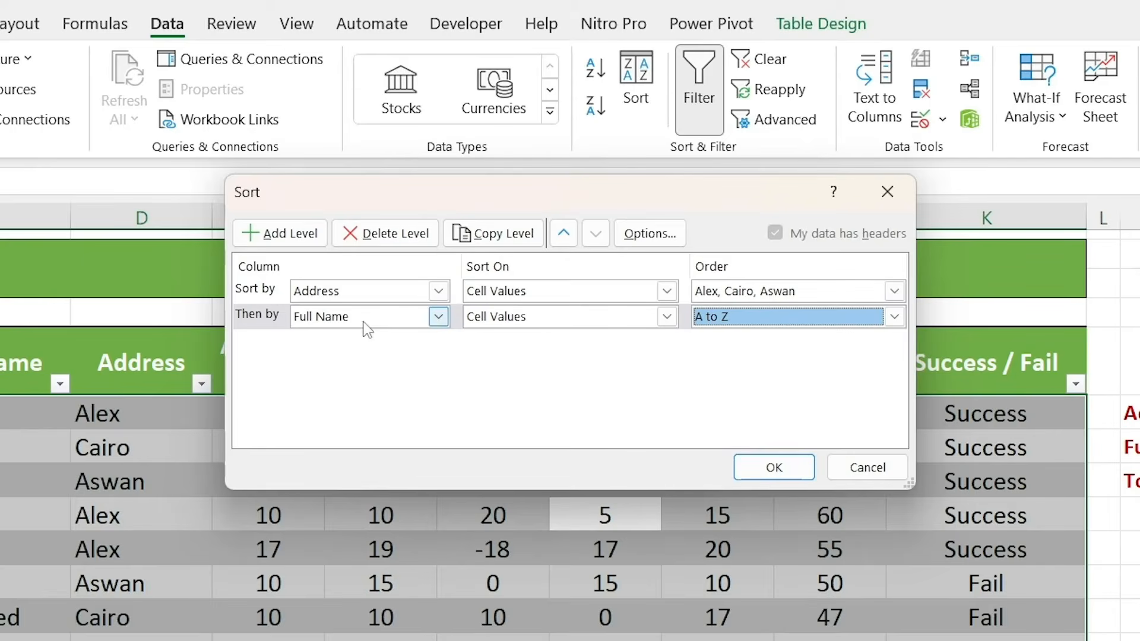
Add a third sort level on Total = 100, ordered Largest to Smallest, and apply the multi-level sort to the table
click(287, 234)
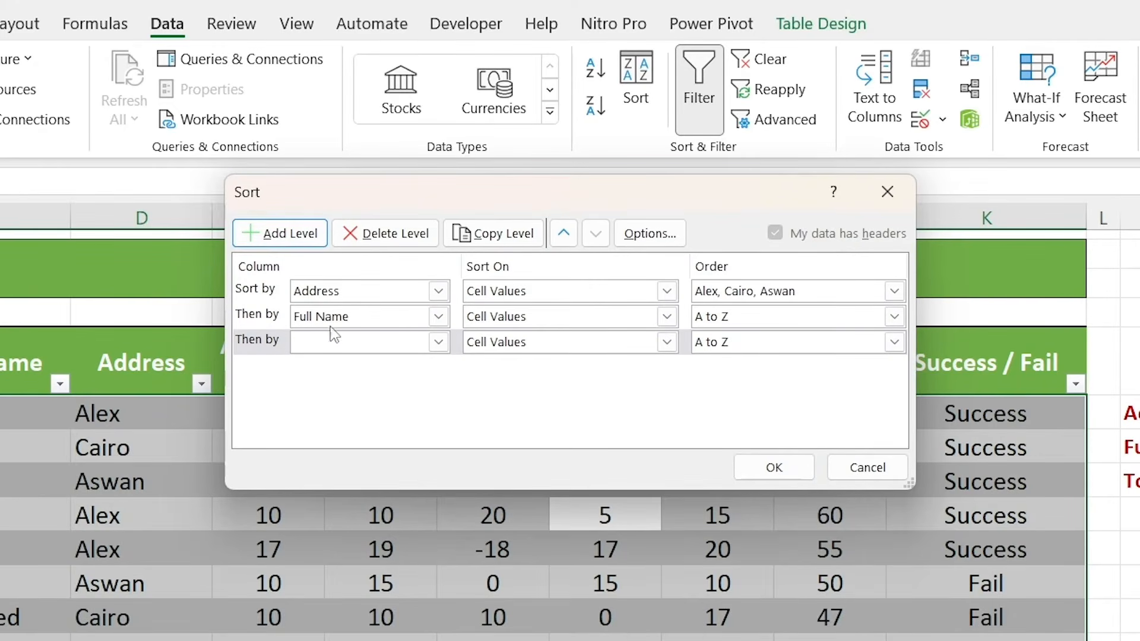
click(365, 342)
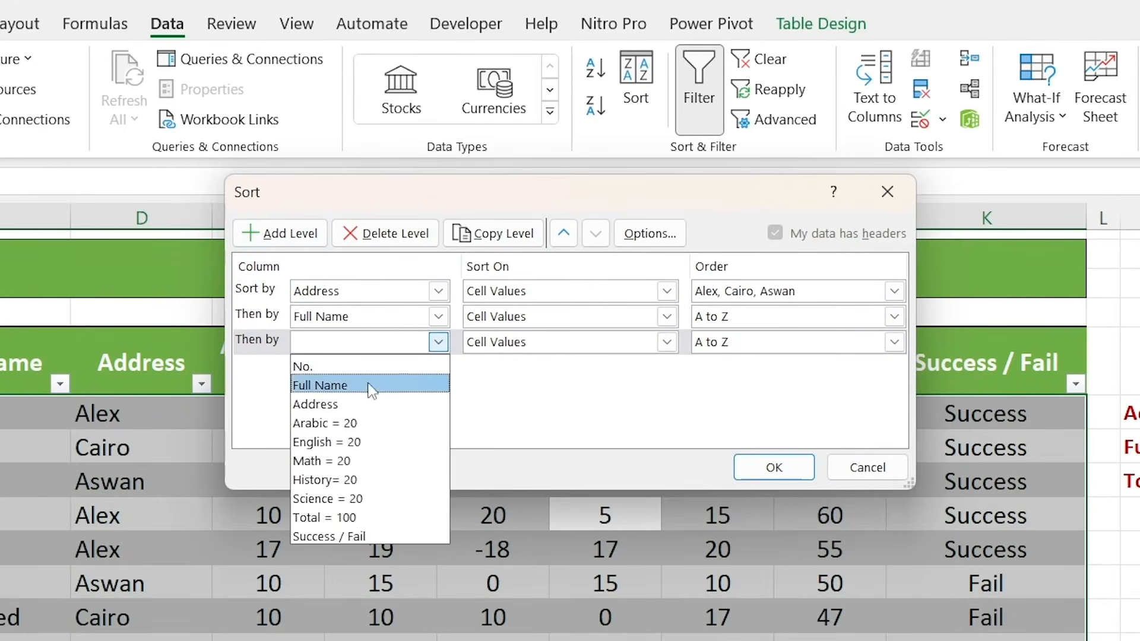
click(332, 517)
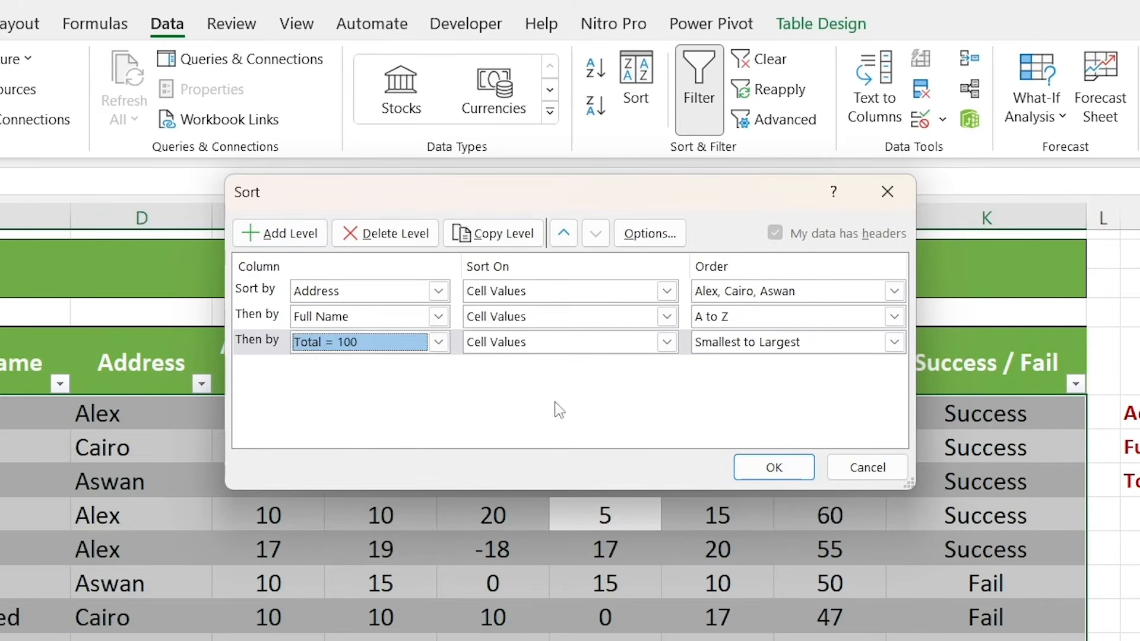
click(711, 347)
click(721, 386)
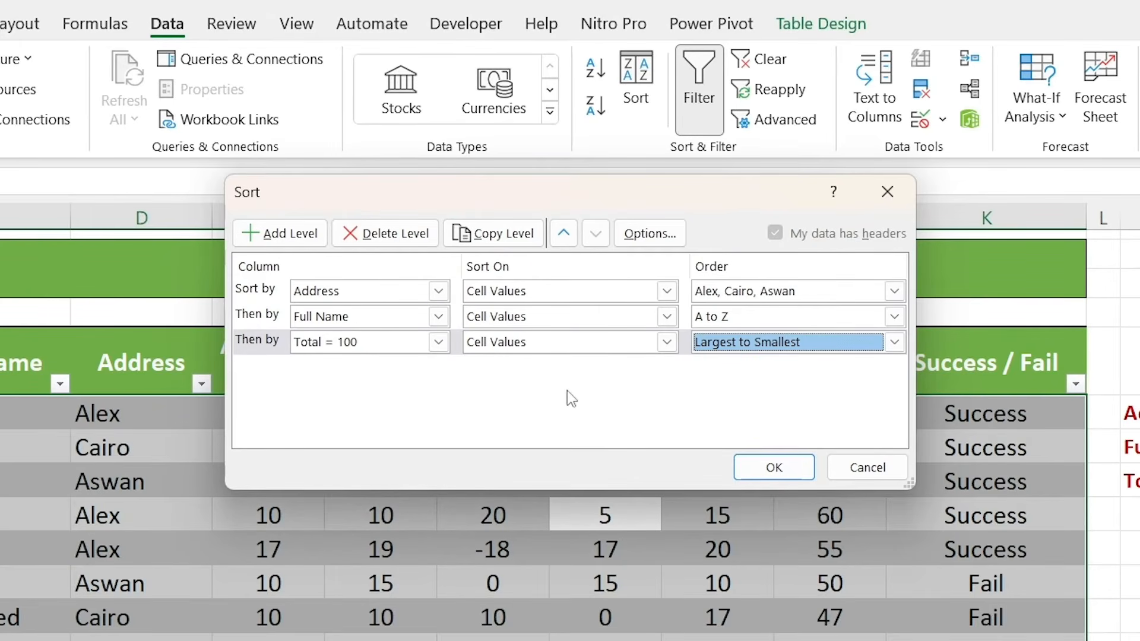
click(746, 467)
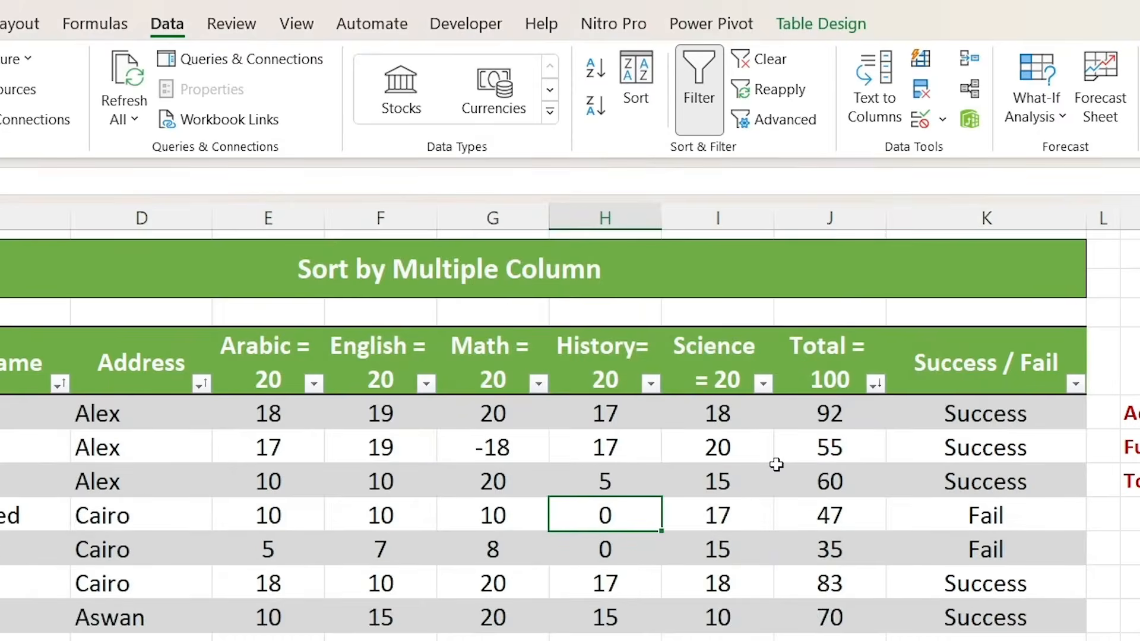